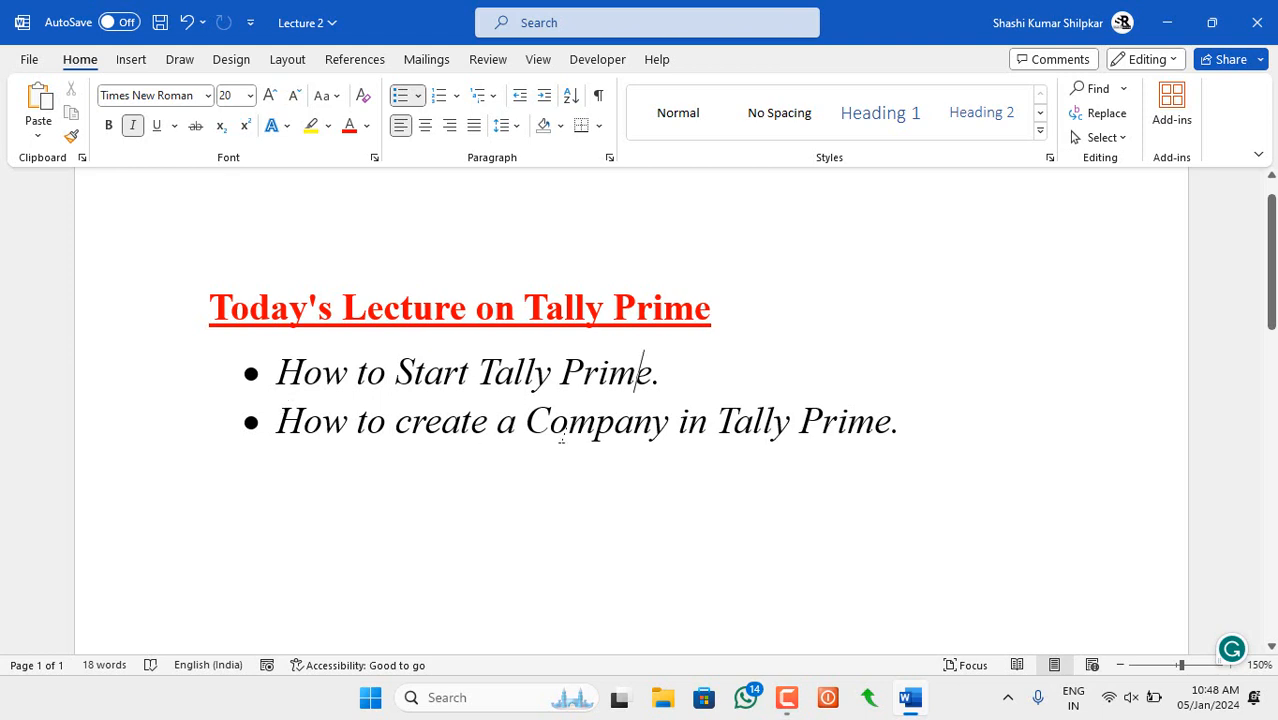
# - Put the cursor after the second agenda bullet, then minimize Word to reveal the desktop
pyautogui.click(903, 422)
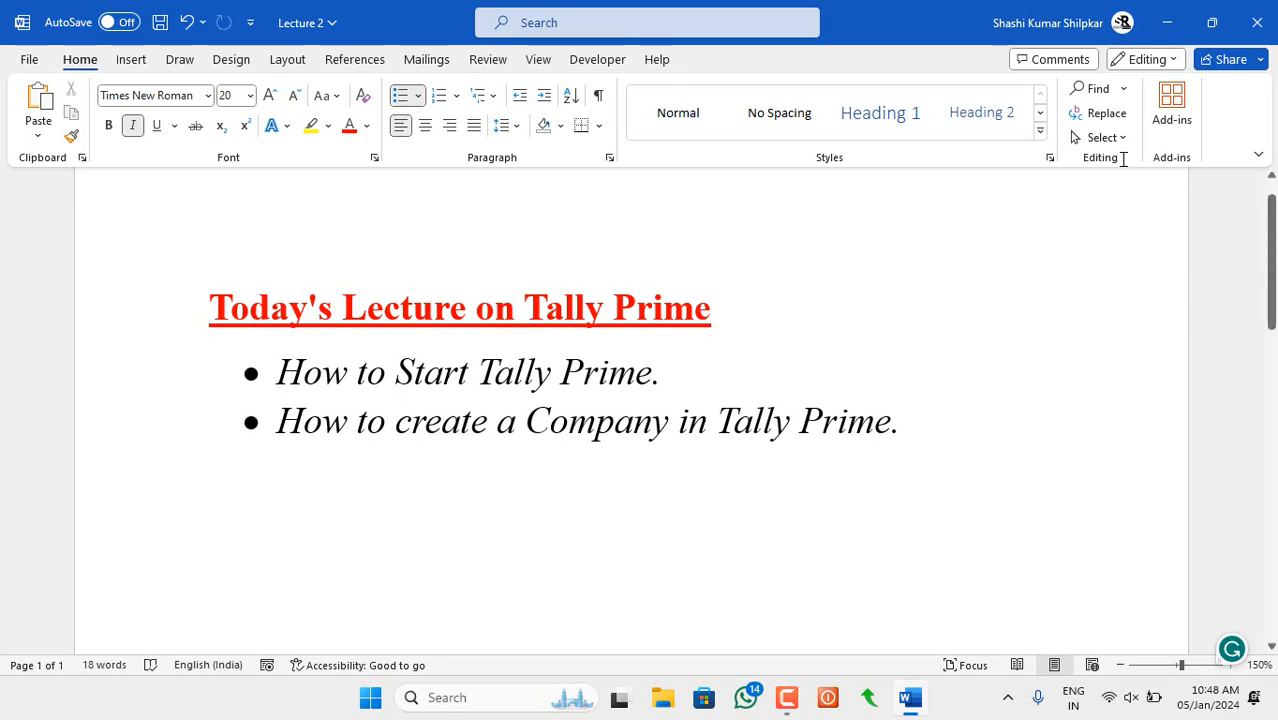
pyautogui.click(1167, 22)
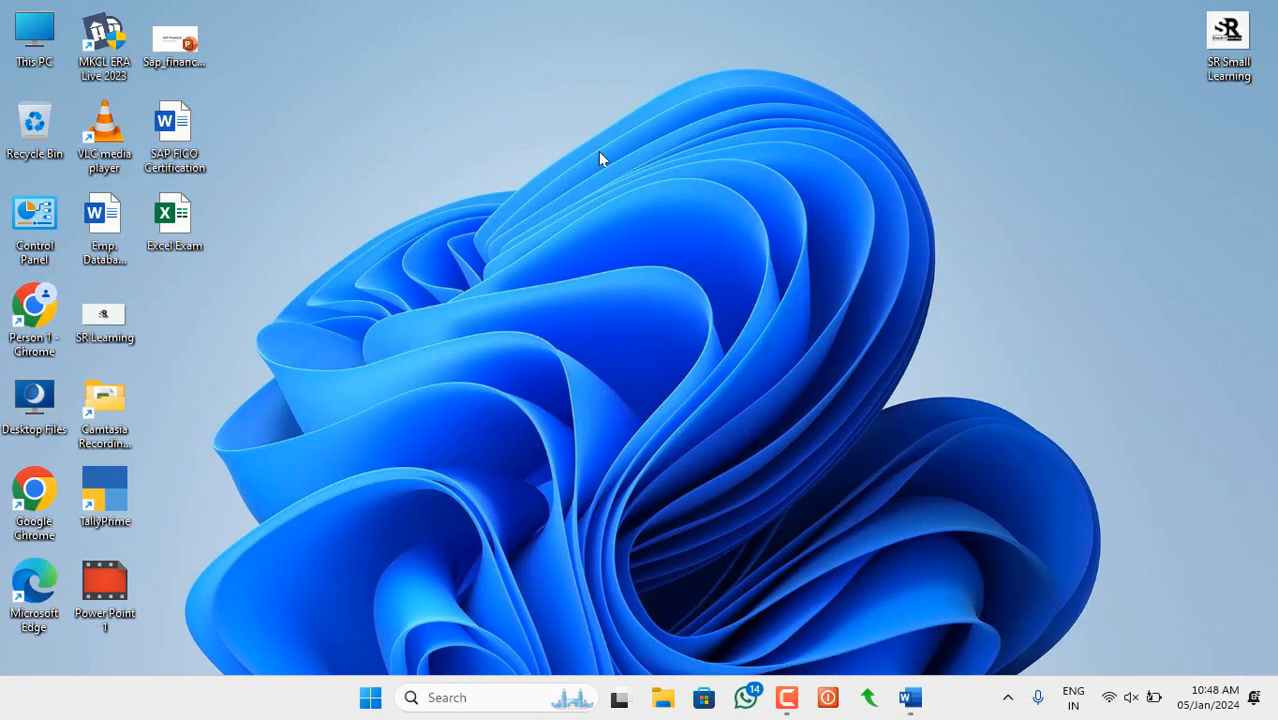
# - Search Windows for 'Tally' and launch TallyPrime from the best match
pyautogui.moveTo(337, 7); pyautogui.dragTo(248, 514)
pyautogui.moveTo(295, 17); pyautogui.dragTo(52, 628)
pyautogui.click(645, 438)
pyautogui.click(462, 700)
pyautogui.write('Tally')
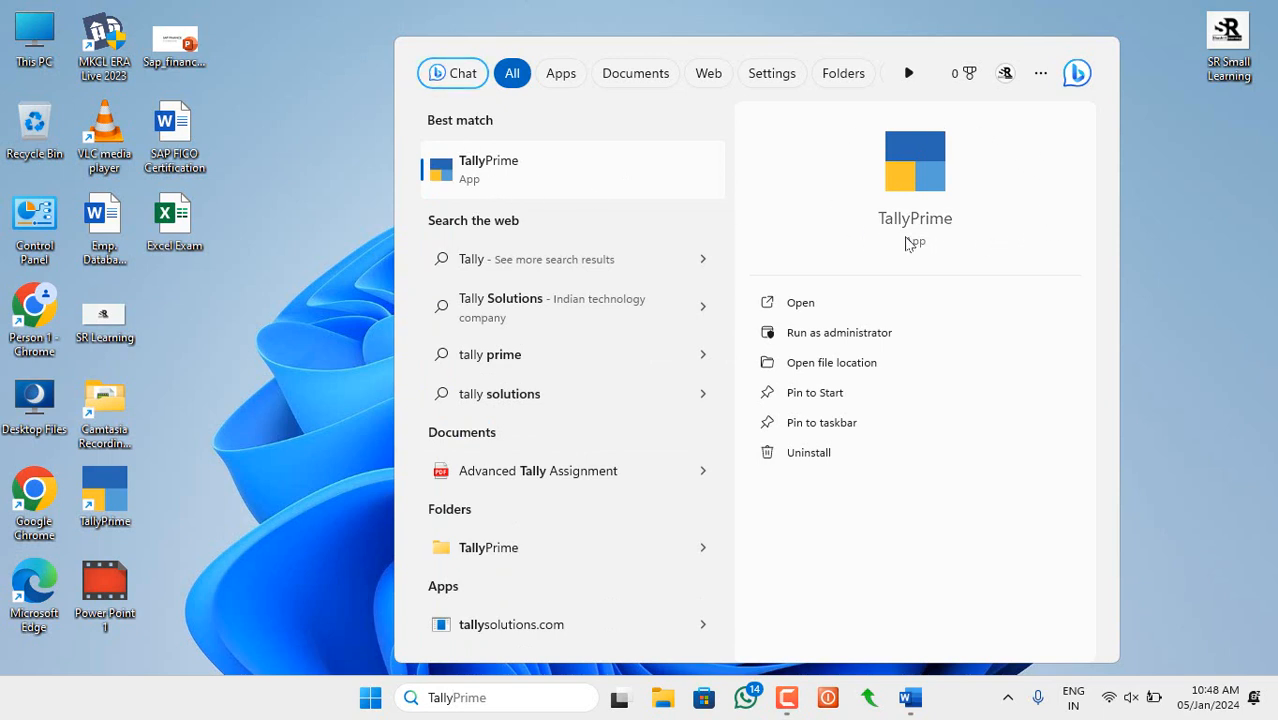
pyautogui.click(469, 177)
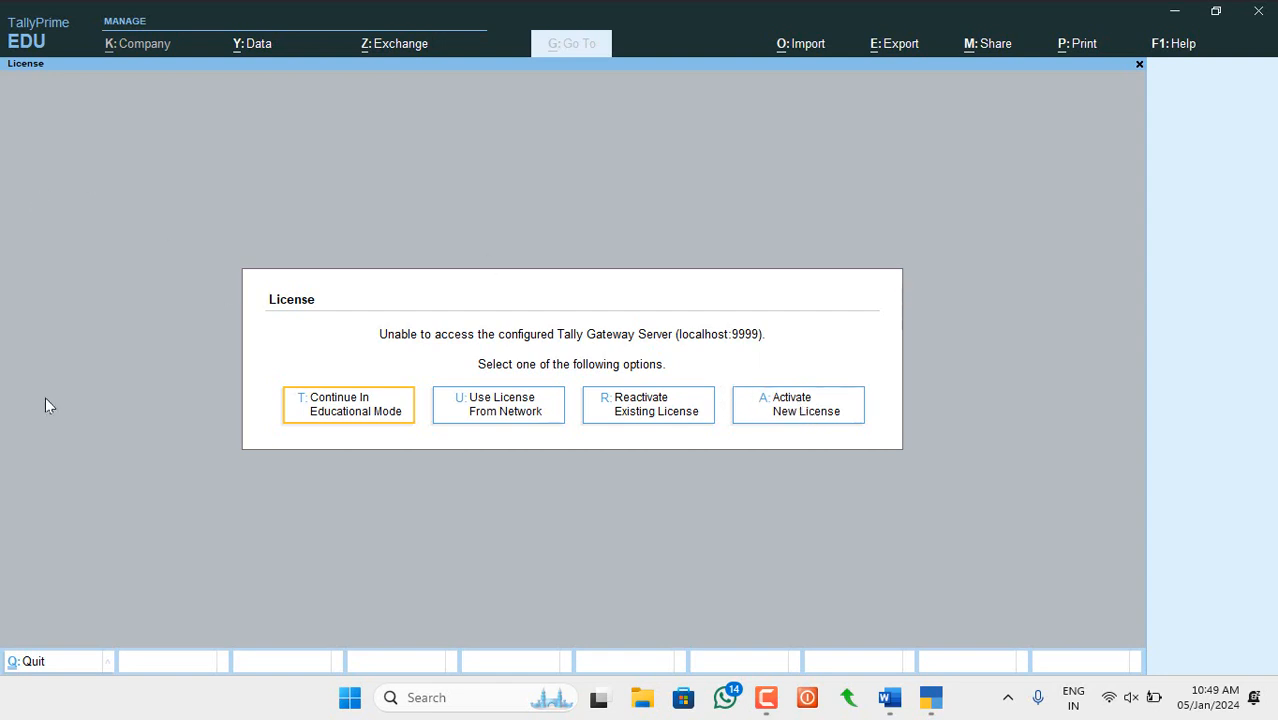
# - Choose Continue In Educational Mode at the TallyPrime License prompt
pyautogui.click(360, 408)
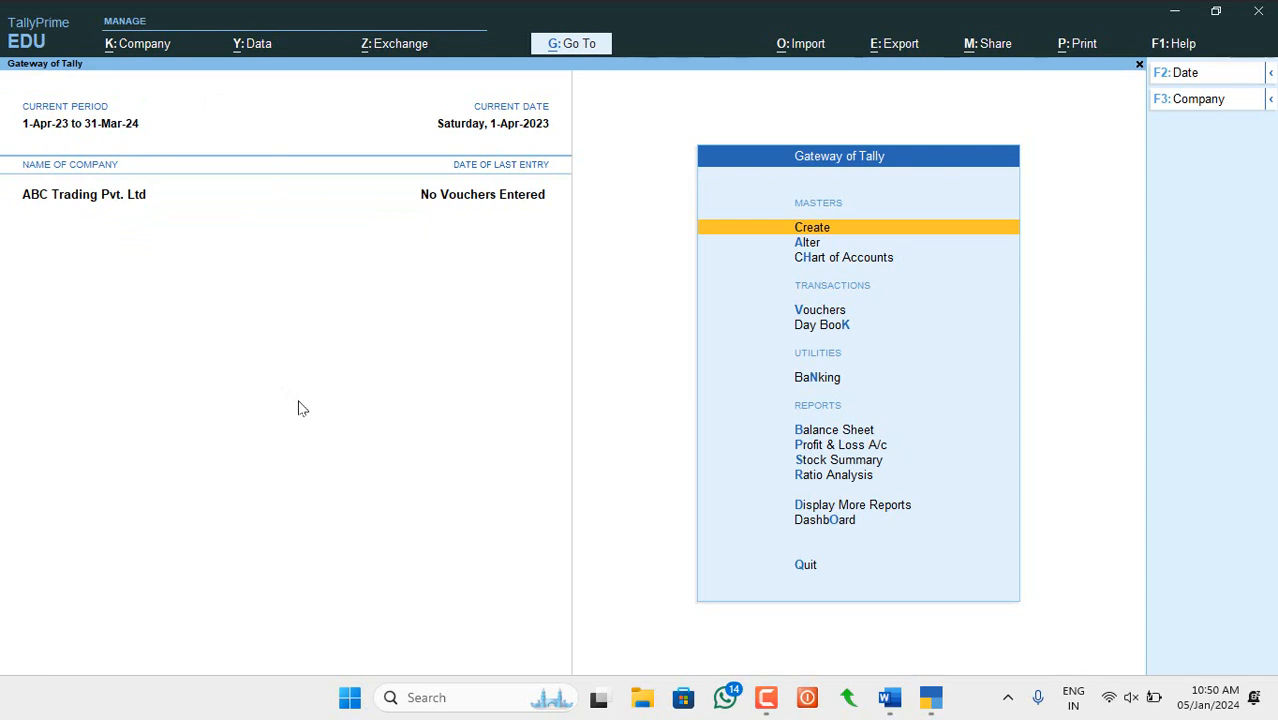
# - Shut ABC Trading Pvt. Ltd from the Ctrl+F3 Shut Company list
pyautogui.press('ctrl')
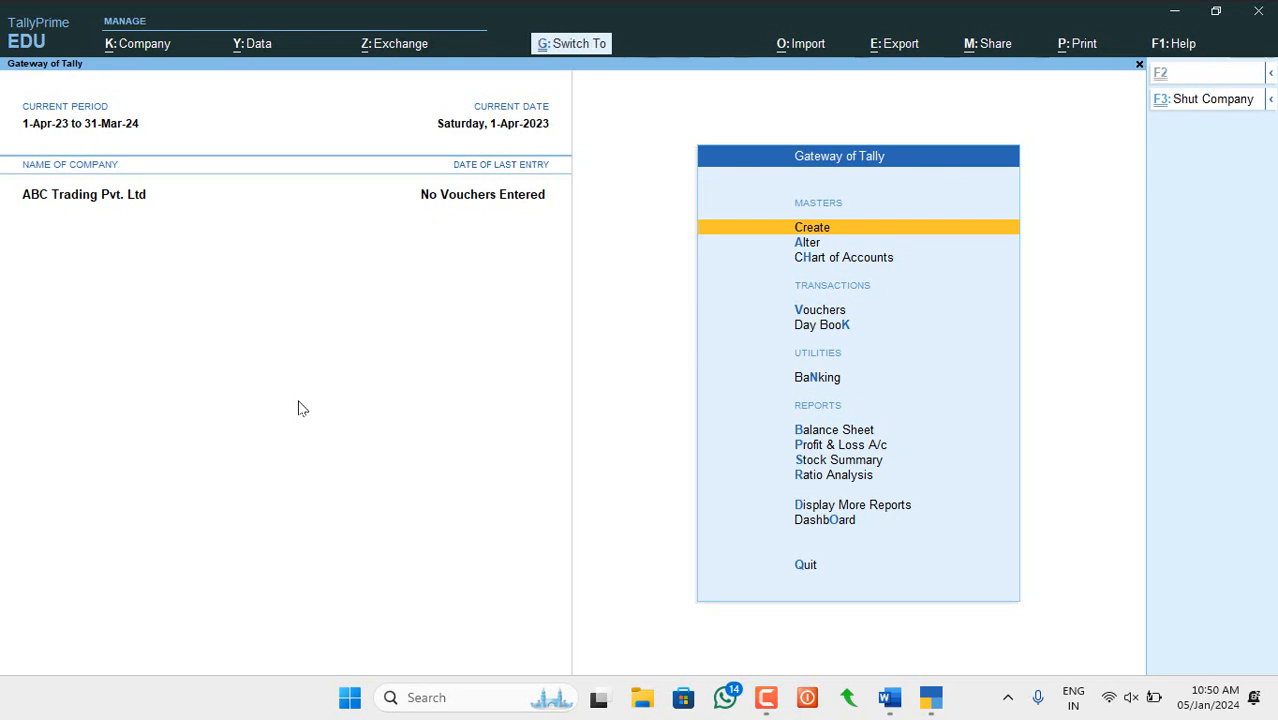
pyautogui.hotkey('ctrl', 'F3')
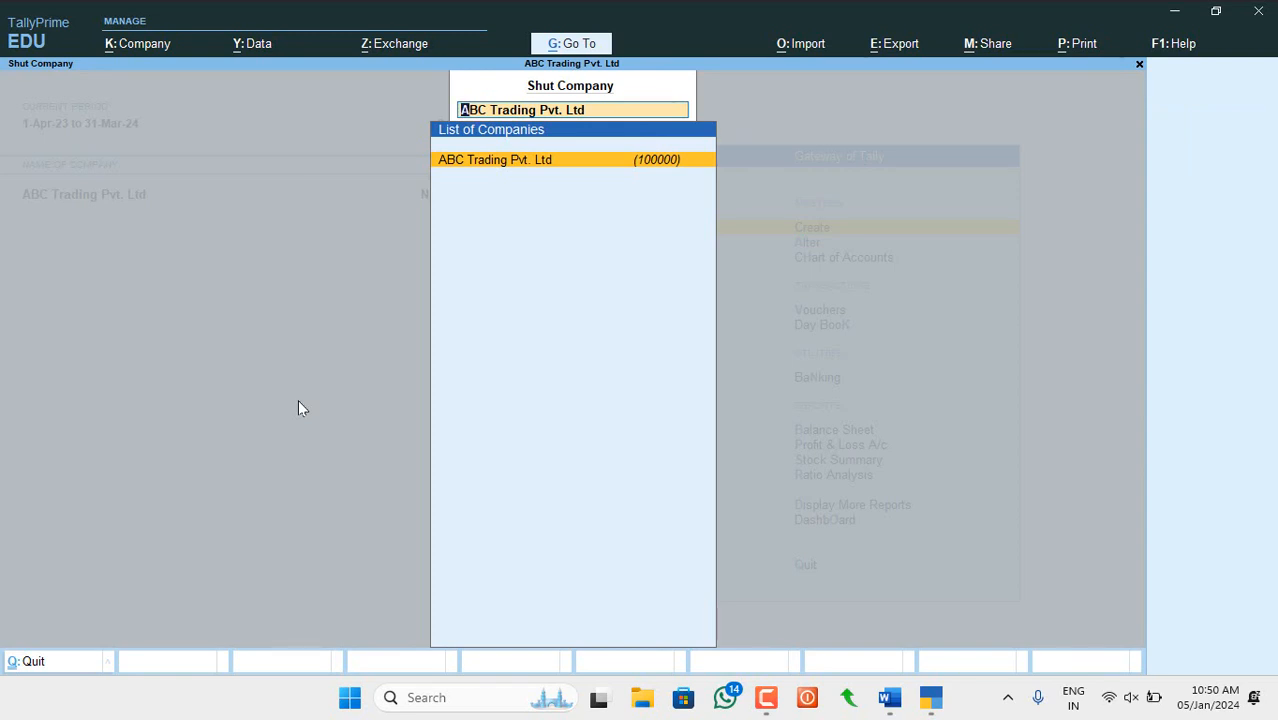
pyautogui.press('Return')
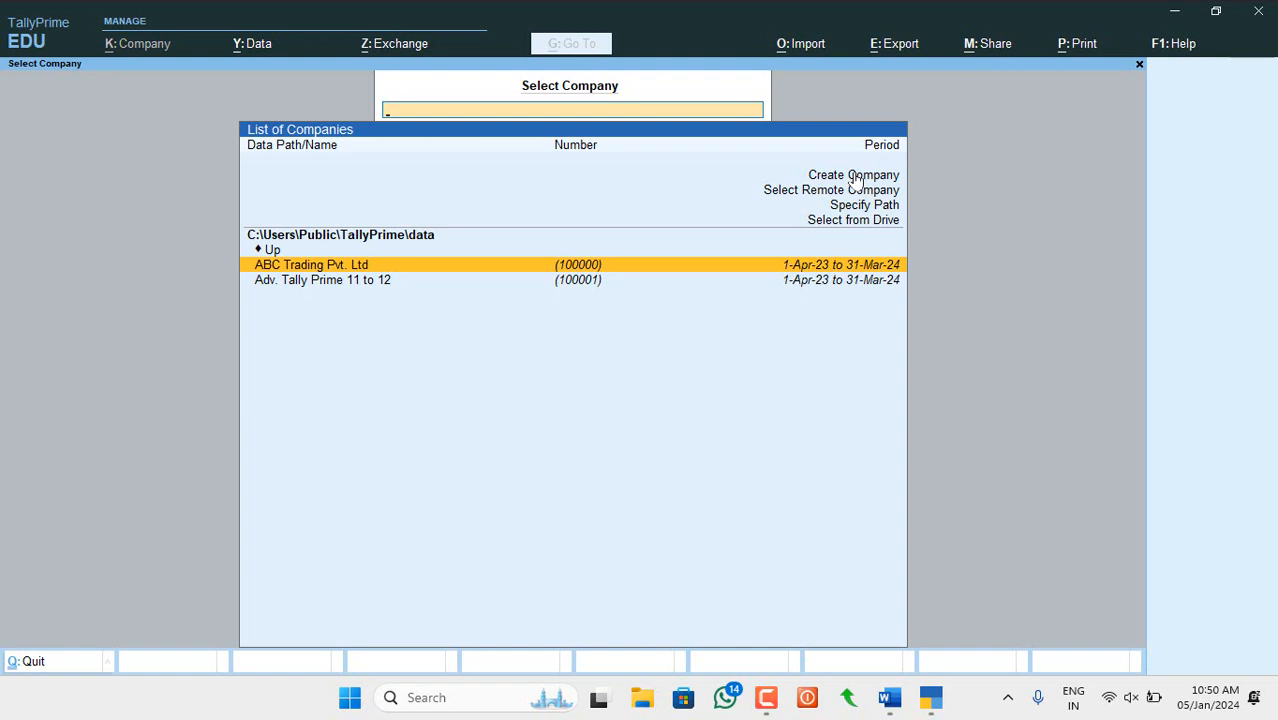
# - Open a blank Company Creation form, then switch over to the Word lecture notes
pyautogui.press('Up')
pyautogui.press('Up')
pyautogui.press('Up')
pyautogui.press('Up')
pyautogui.press('Up')
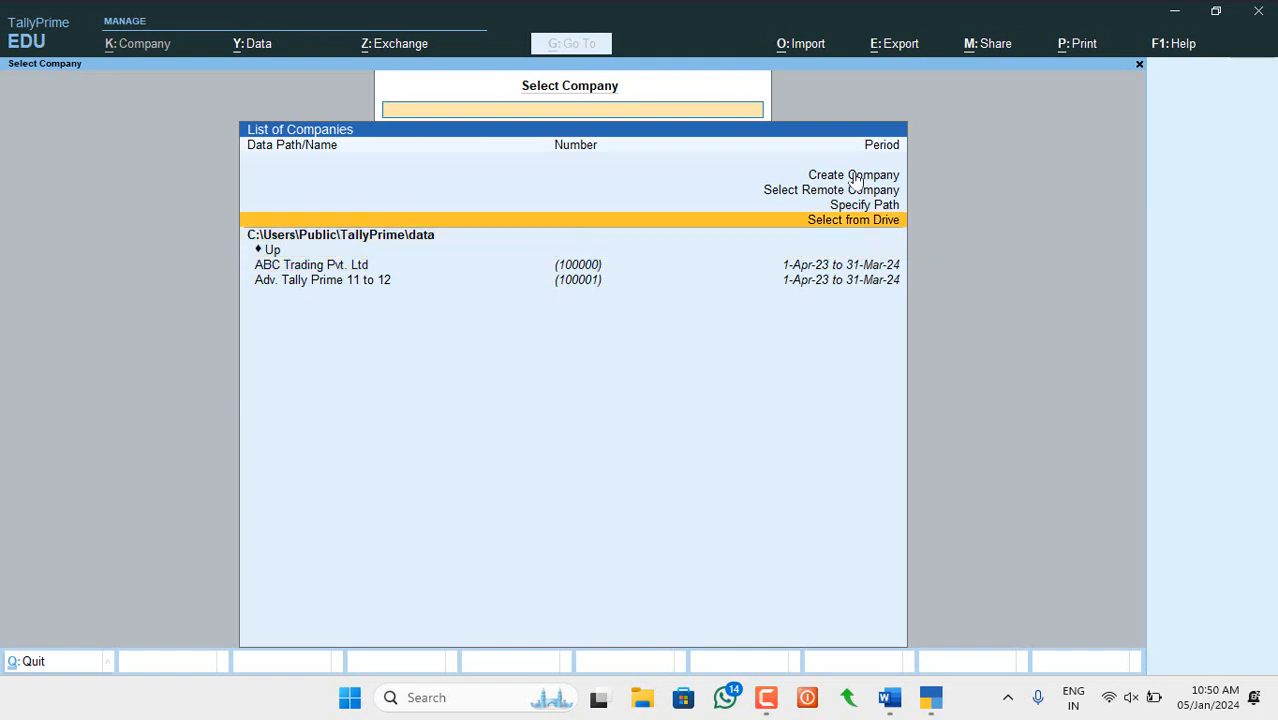
pyautogui.press('Up')
pyautogui.press('Down')
pyautogui.press('Down')
pyautogui.press('Down')
pyautogui.press('Down')
pyautogui.press('Up')
pyautogui.press('Up')
pyautogui.press('Up')
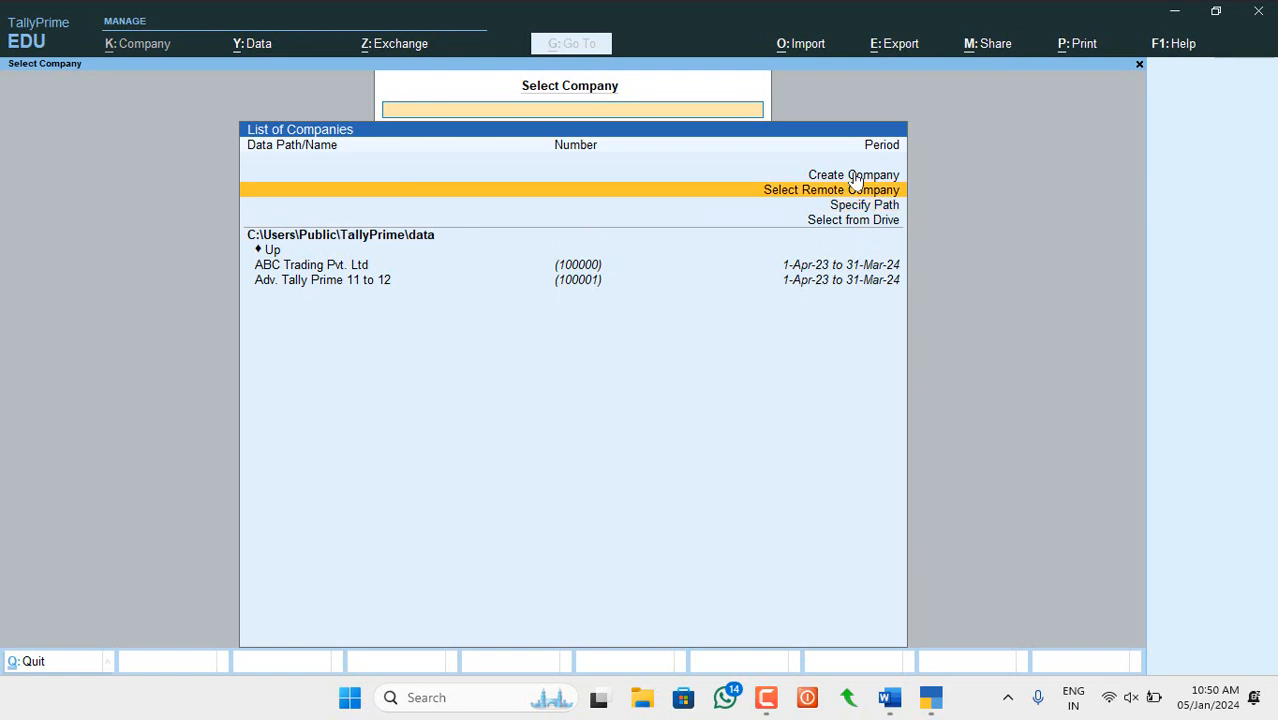
pyautogui.press('Up')
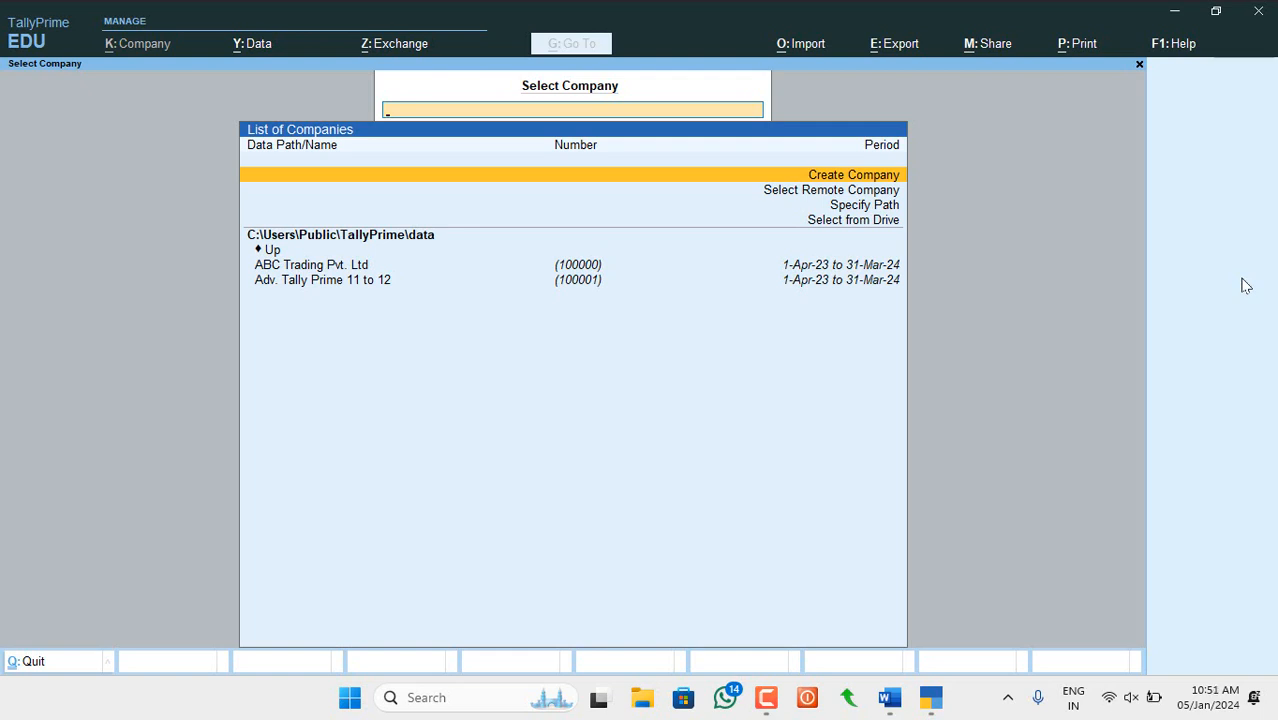
pyautogui.press('Return')
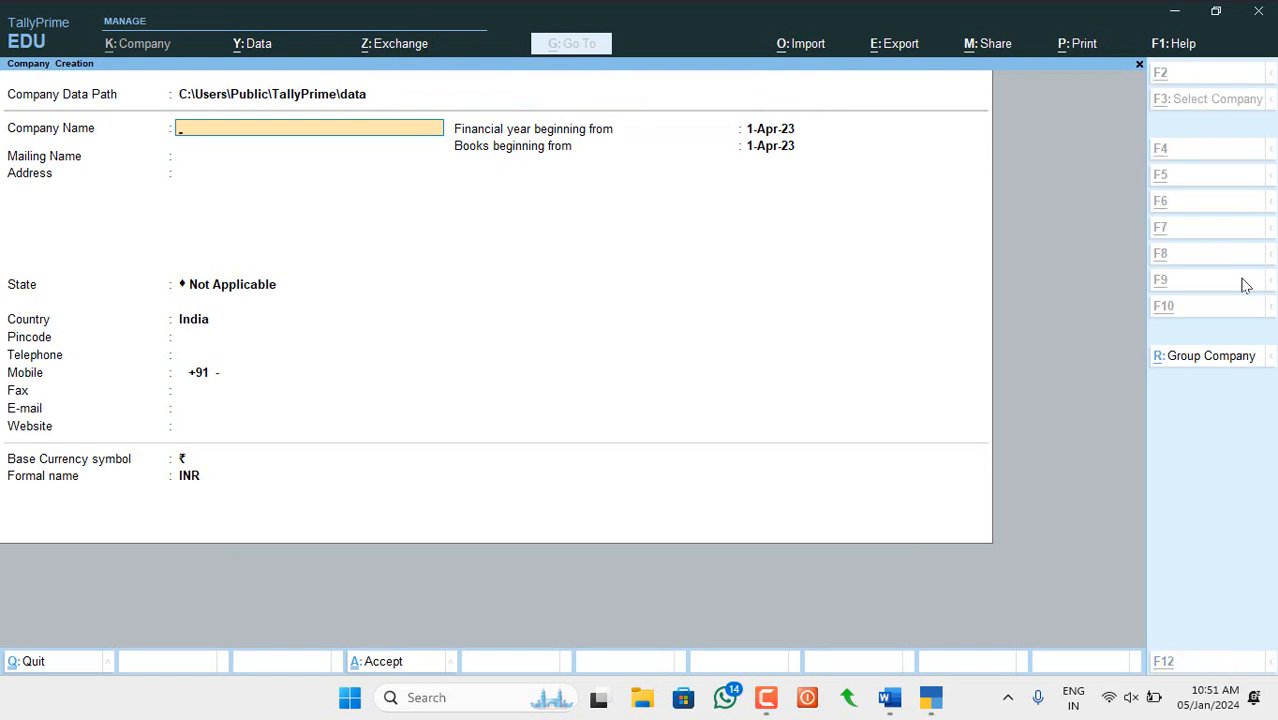
pyautogui.hotkey('alt', 'Tab')
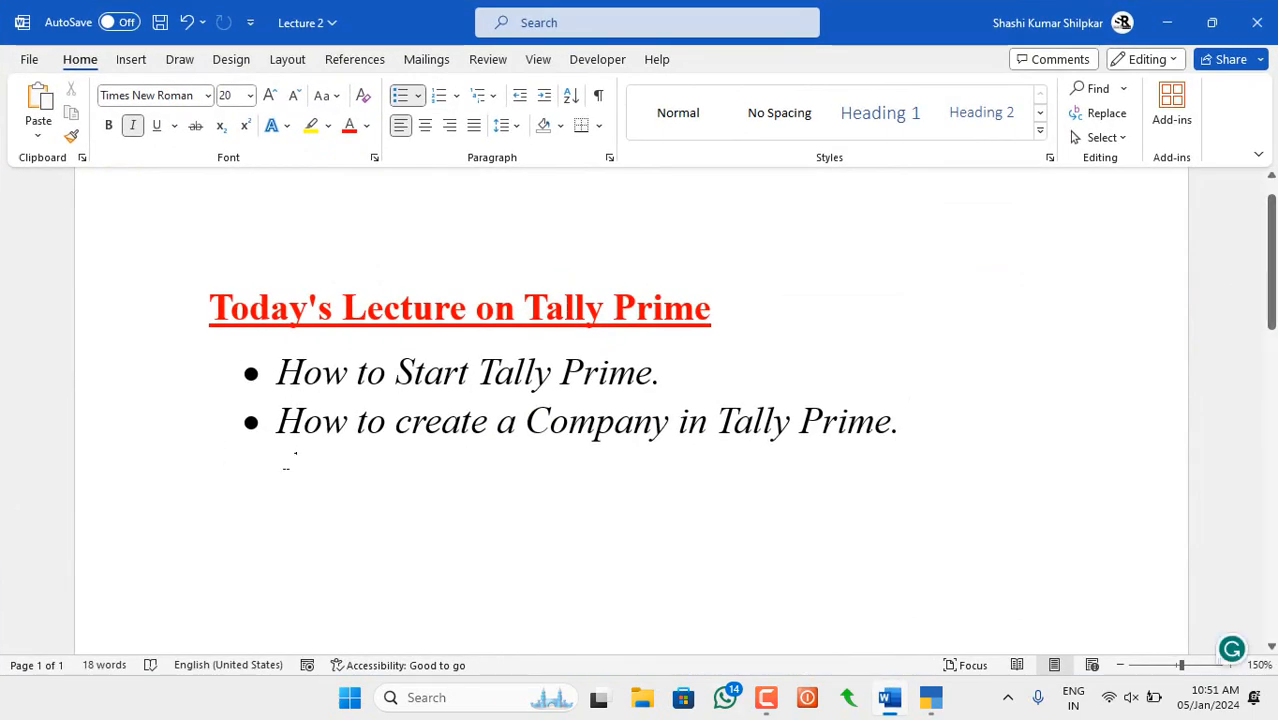
# - Highlight 'How to create a Company in Tally Prime' in Word, then return to TallyPrime
pyautogui.moveTo(280, 420); pyautogui.dragTo(935, 445)
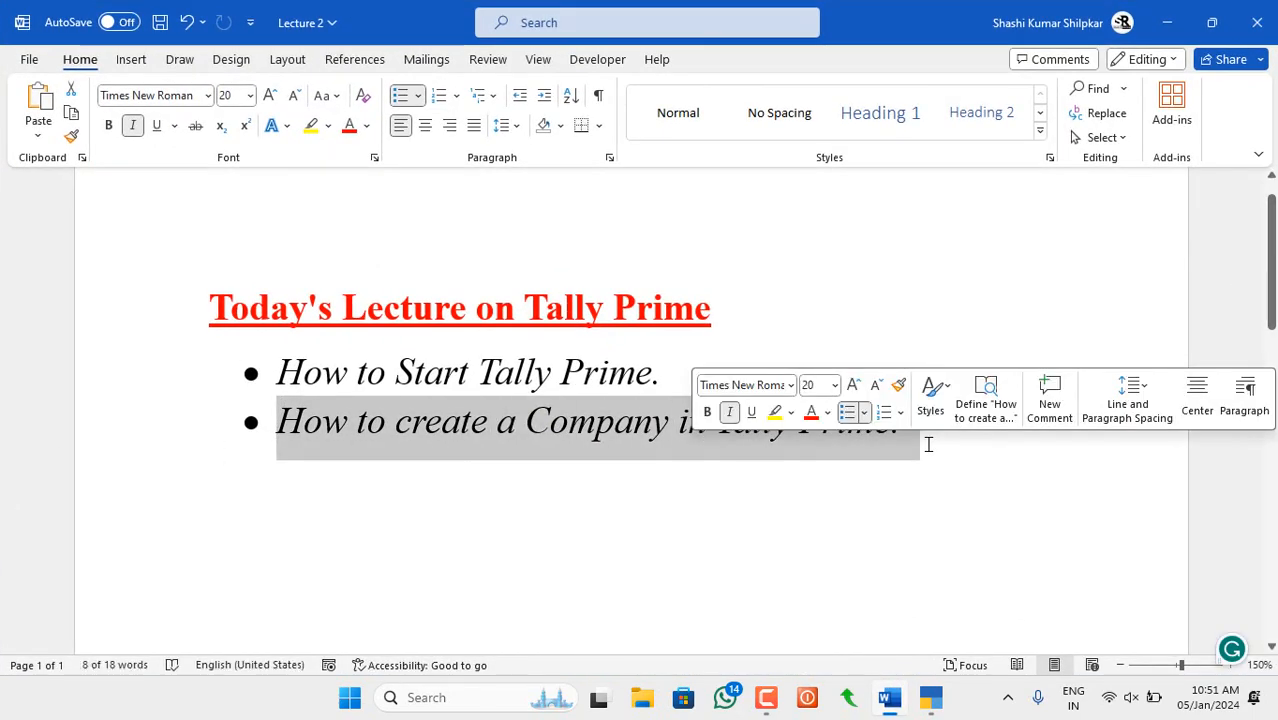
pyautogui.hotkey('alt', 'Tab')
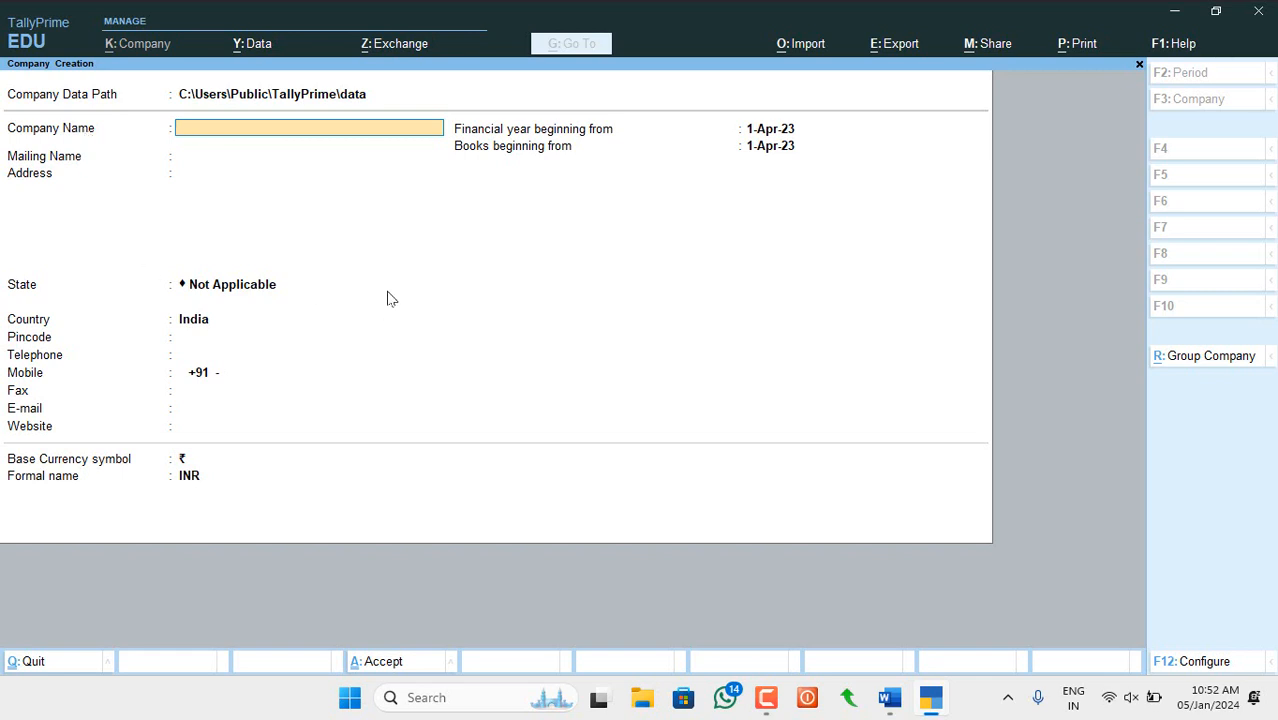
# - Replace the mistaken entry with the company name 'ABC Trading Company Pvt. Ltd. 2024'
pyautogui.write('Gtec Jain Keerti Education')
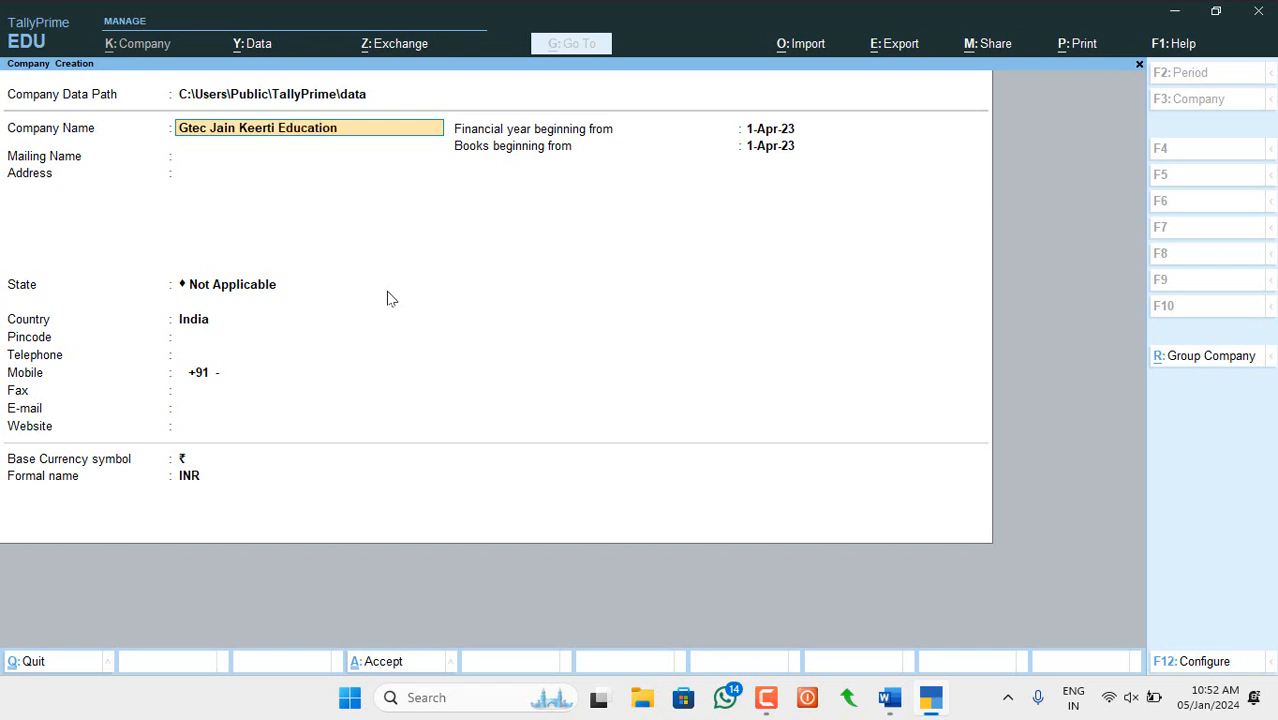
pyautogui.write(' Pvt. Ltd')
pyautogui.press('BackSpace')
pyautogui.press('BackSpace')
pyautogui.press('BackSpace')
pyautogui.press('BackSpace')
pyautogui.press('BackSpace')
pyautogui.press('BackSpace')
pyautogui.press('BackSpace')
pyautogui.press('BackSpace')
pyautogui.press('BackSpace')
pyautogui.press('BackSpace')
pyautogui.press('BackSpace')
pyautogui.press('BackSpace')
pyautogui.press('BackSpace')
pyautogui.press('BackSpace')
pyautogui.press('BackSpace')
pyautogui.press('BackSpace')
pyautogui.press('BackSpace')
pyautogui.press('BackSpace')
pyautogui.press('BackSpace')
pyautogui.press('BackSpace')
pyautogui.press('BackSpace')
pyautogui.press('BackSpace')
pyautogui.press('BackSpace')
pyautogui.press('BackSpace')
pyautogui.press('BackSpace')
pyautogui.press('BackSpace')
pyautogui.press('BackSpace')
pyautogui.press('BackSpace')
pyautogui.press('BackSpace')
pyautogui.press('BackSpace')
pyautogui.press('BackSpace')
pyautogui.press('BackSpace')
pyautogui.press('BackSpace')
pyautogui.press('BackSpace')
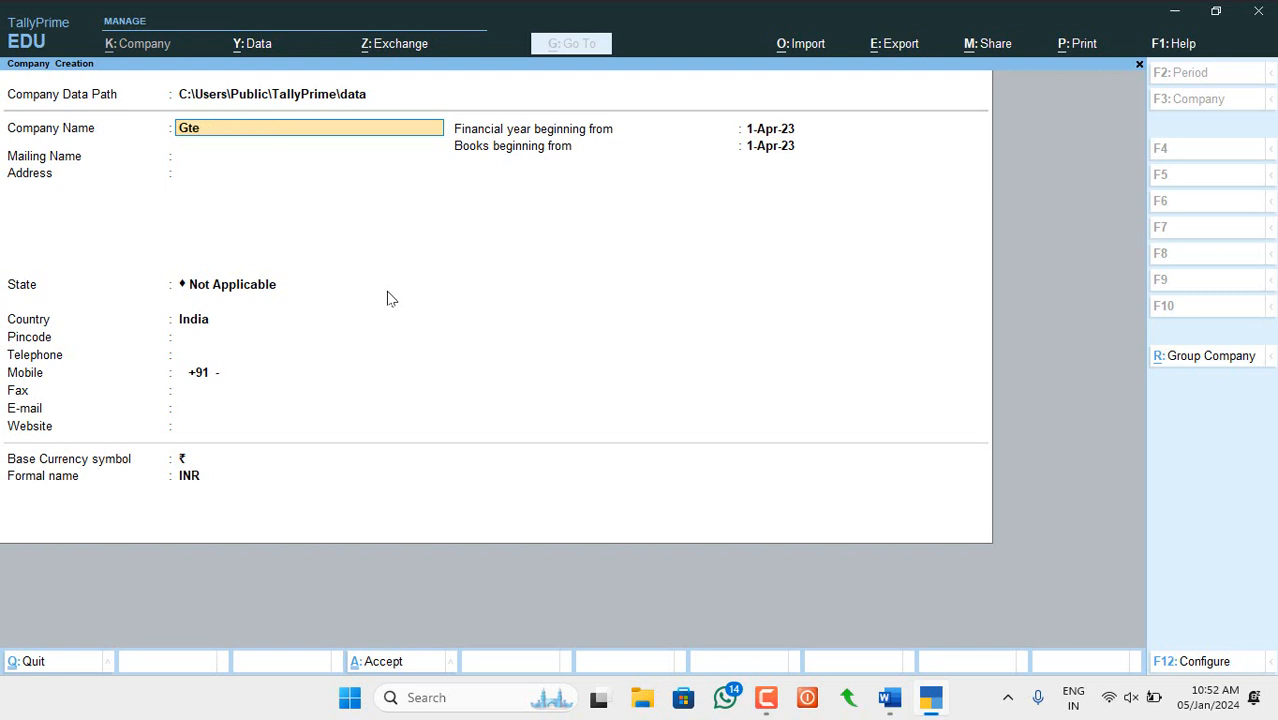
pyautogui.write('ABC Trading Compa')
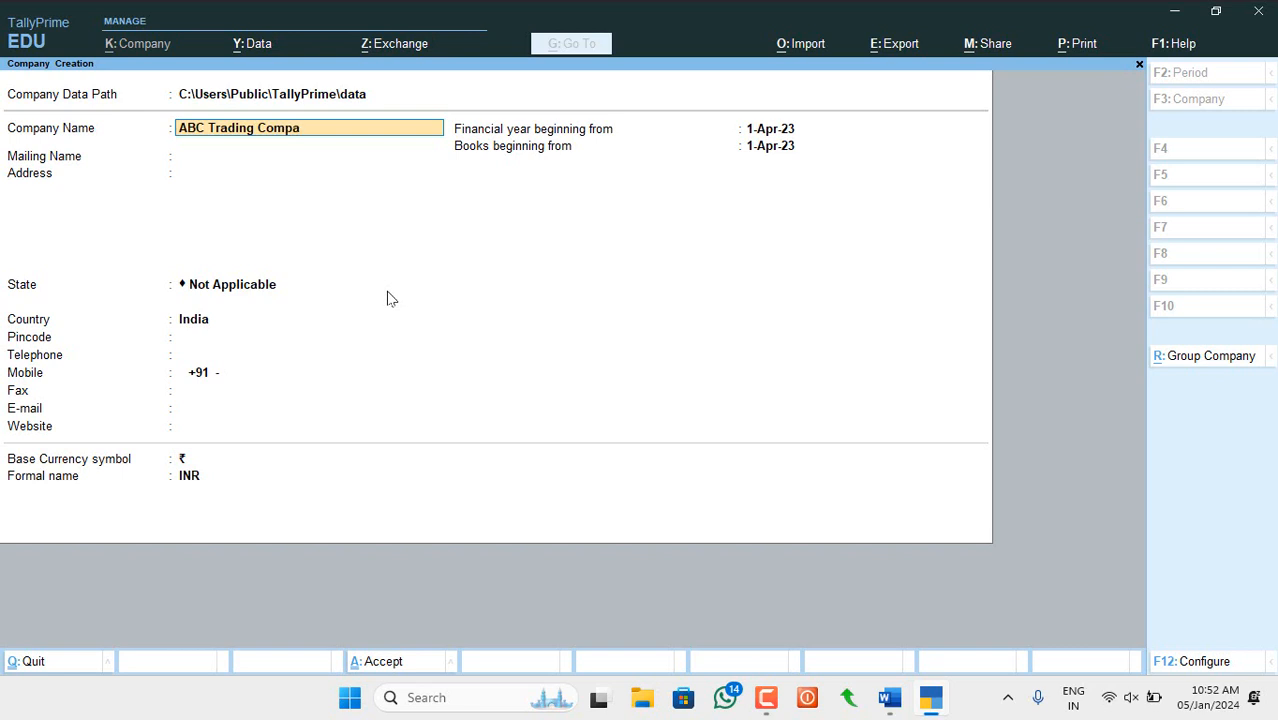
pyautogui.write('ny Pvt. Ltd. 2024')
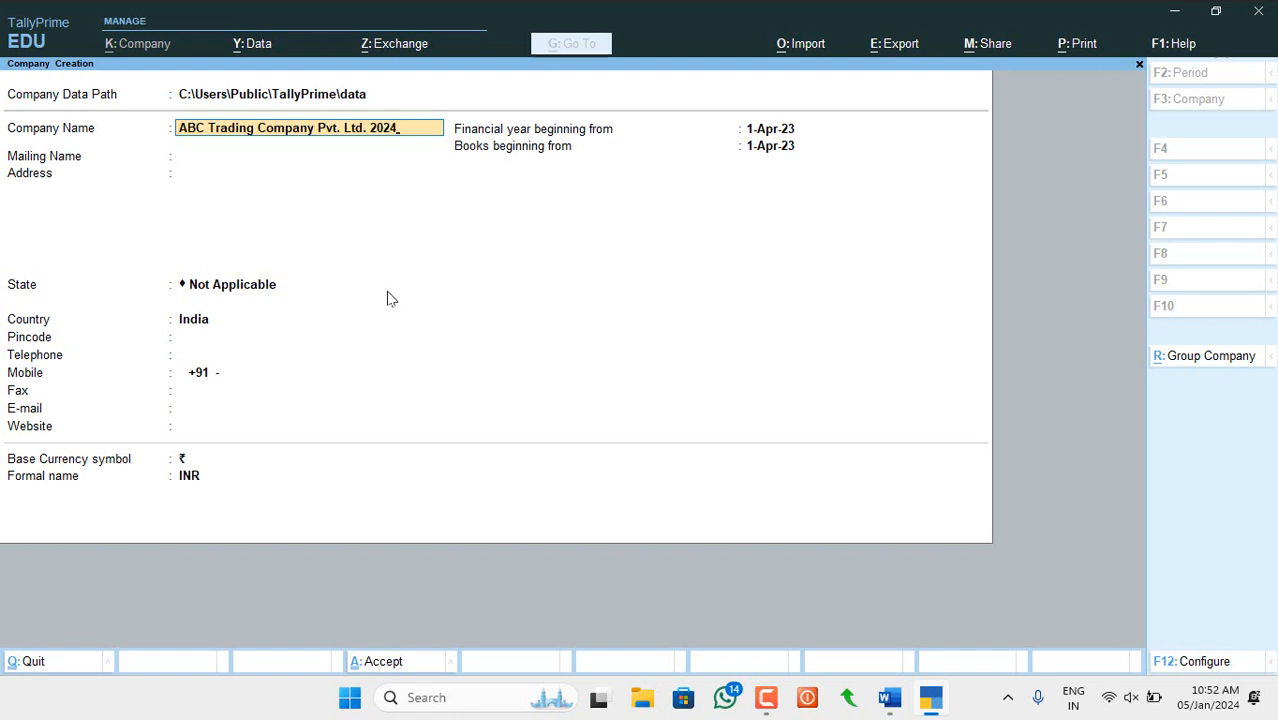
pyautogui.press('Return')
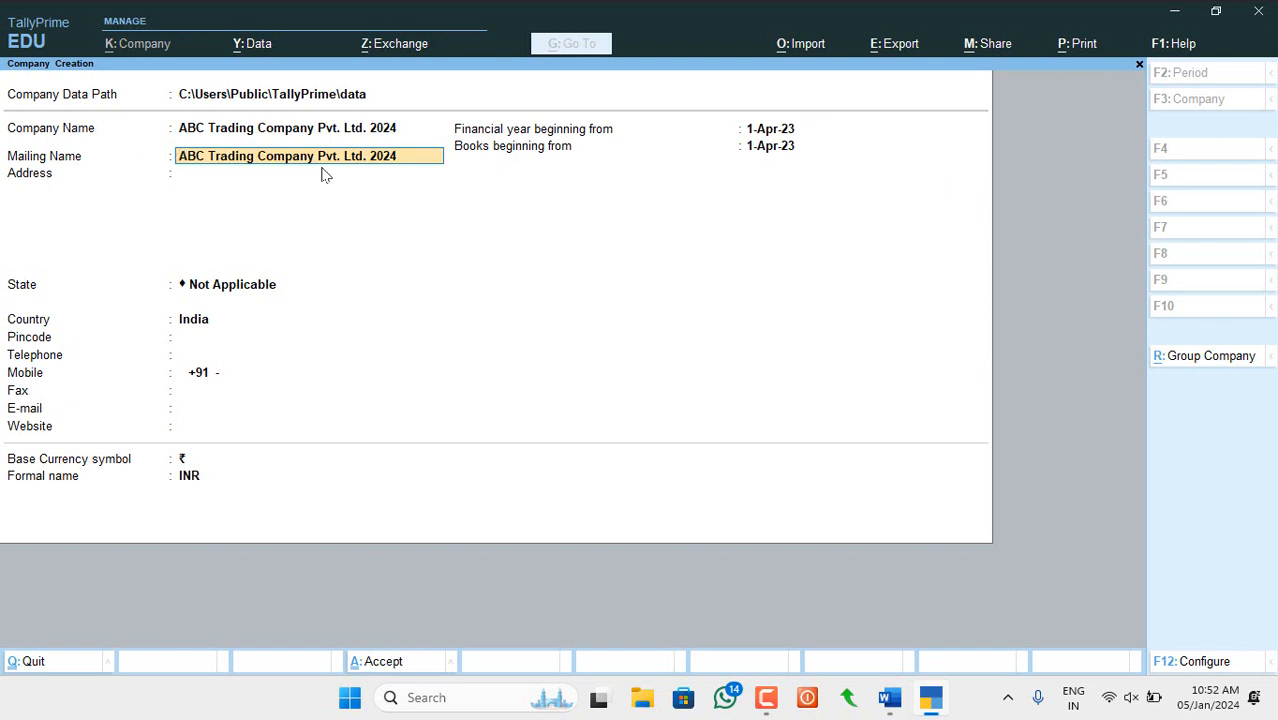
# - Keep the auto-filled mailing name and enter the company's two-line Mumbai street address
pyautogui.press('Return')
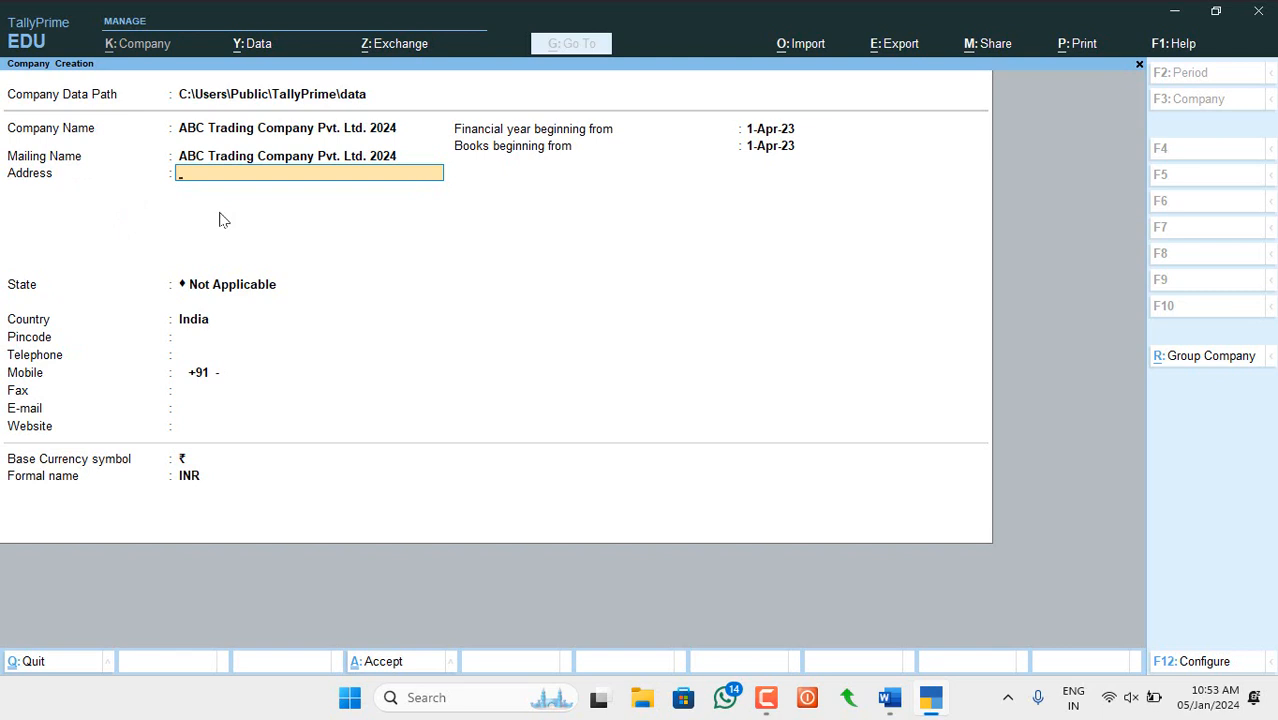
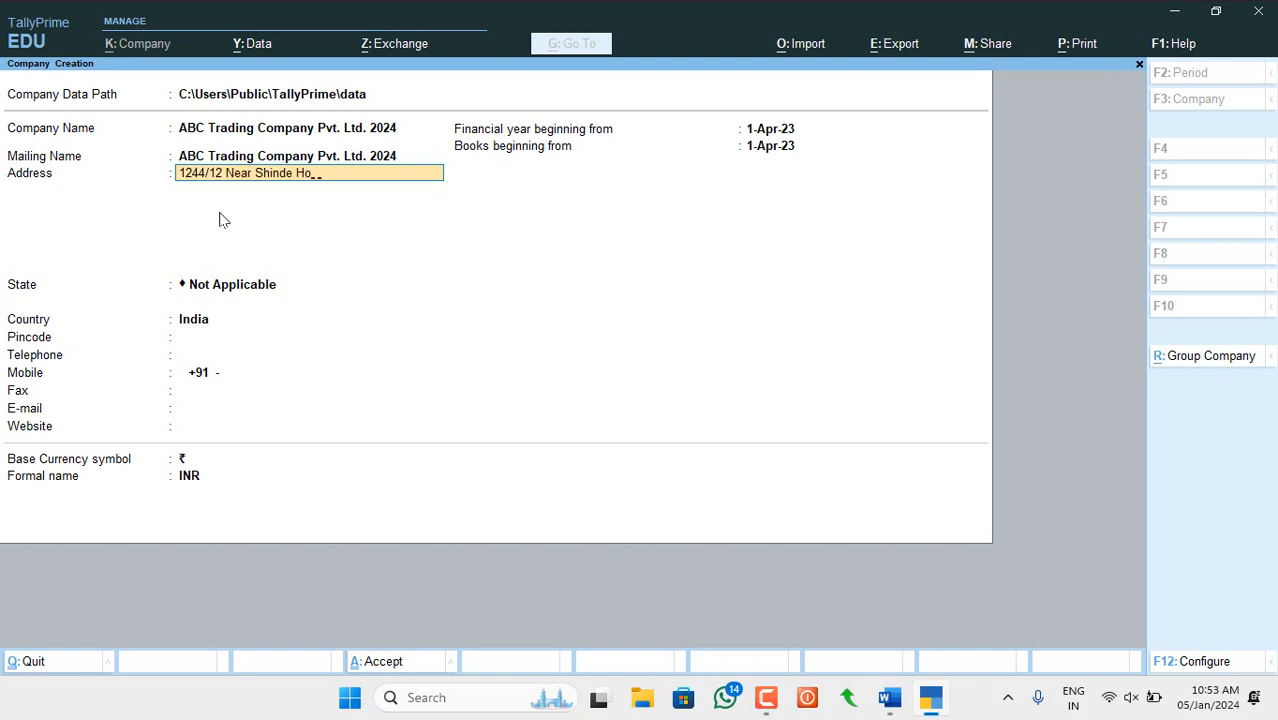
pyautogui.press('Return')
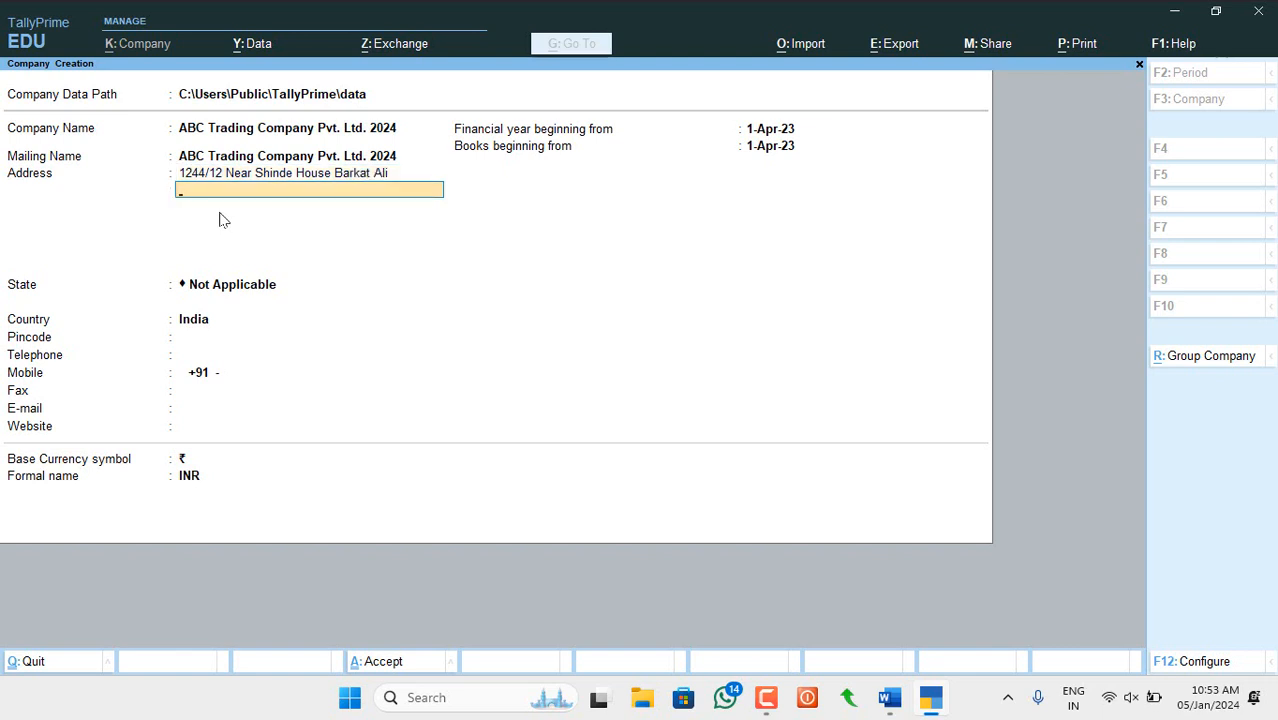
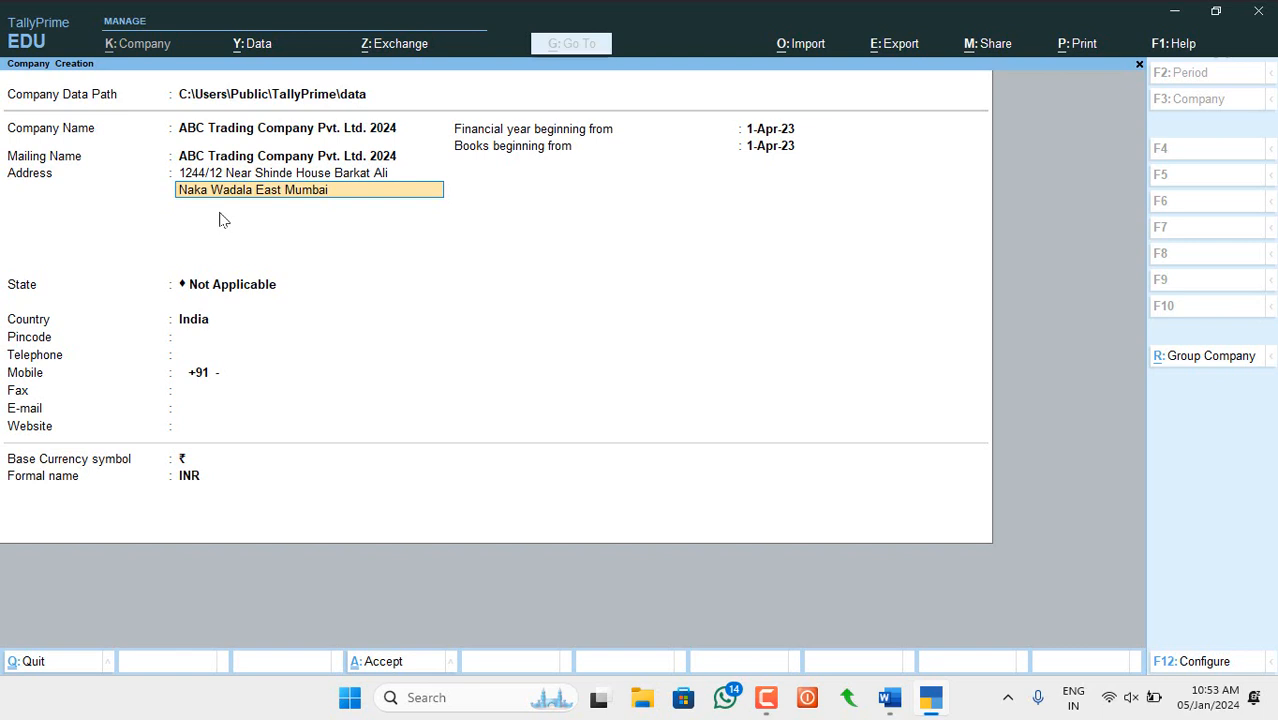
pyautogui.press('Return')
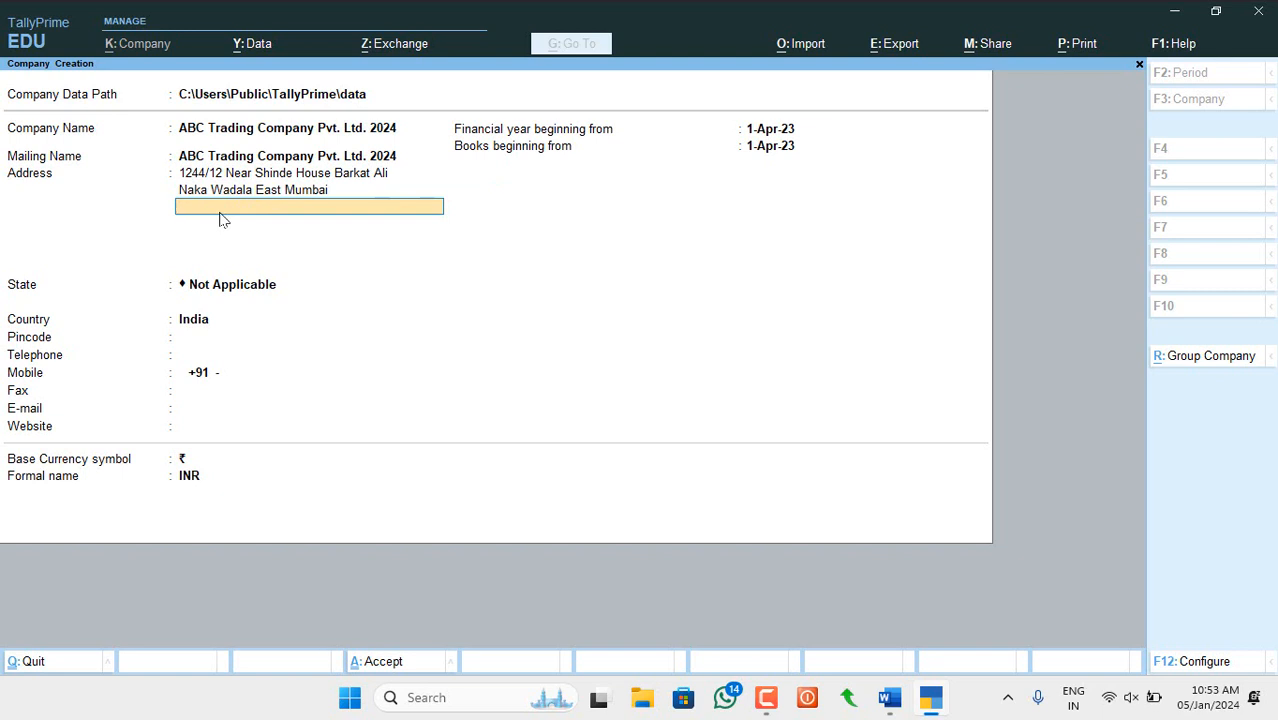
pyautogui.press('Return')
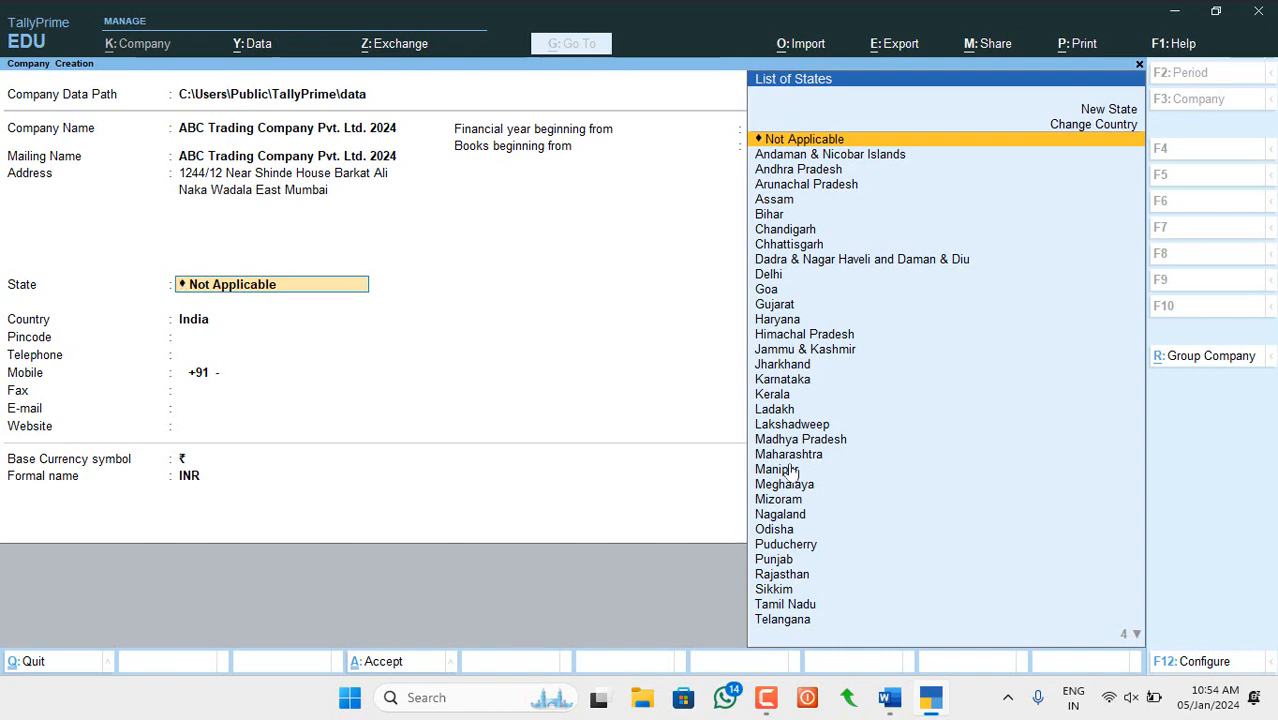
# - Type 'Mah' and select Maharashtra as the company's state
pyautogui.write('M')
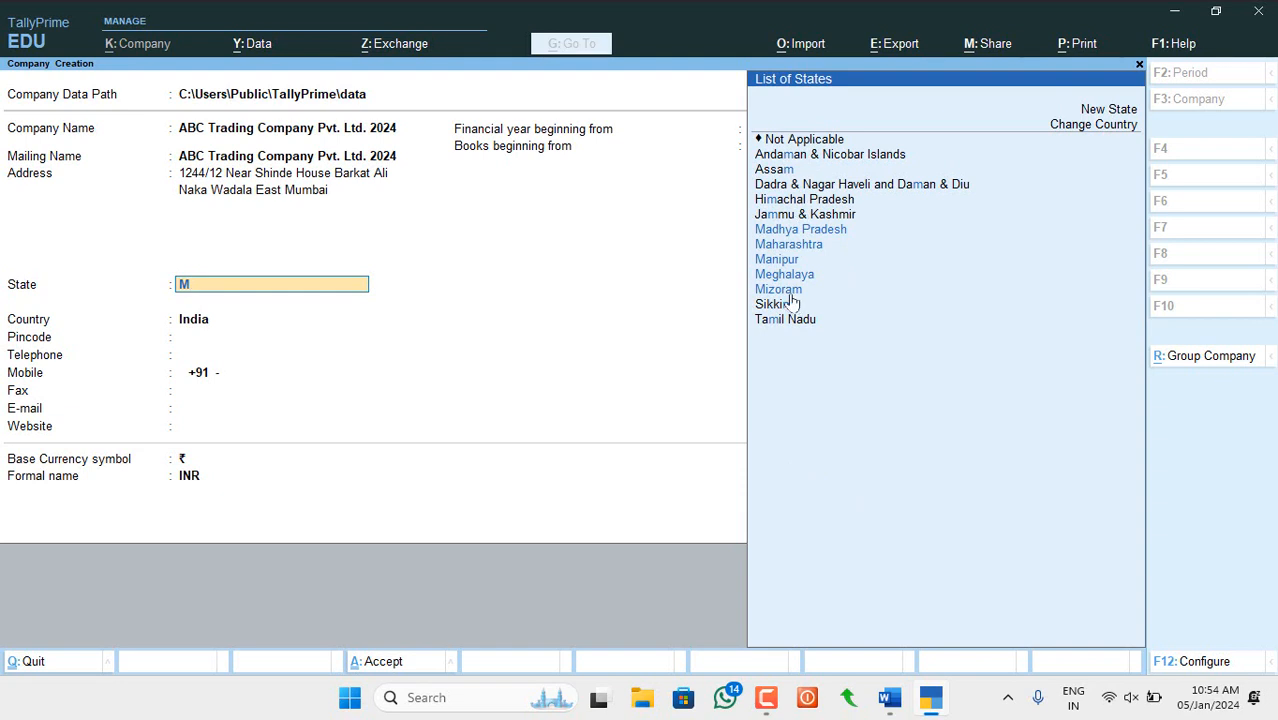
pyautogui.write('ah')
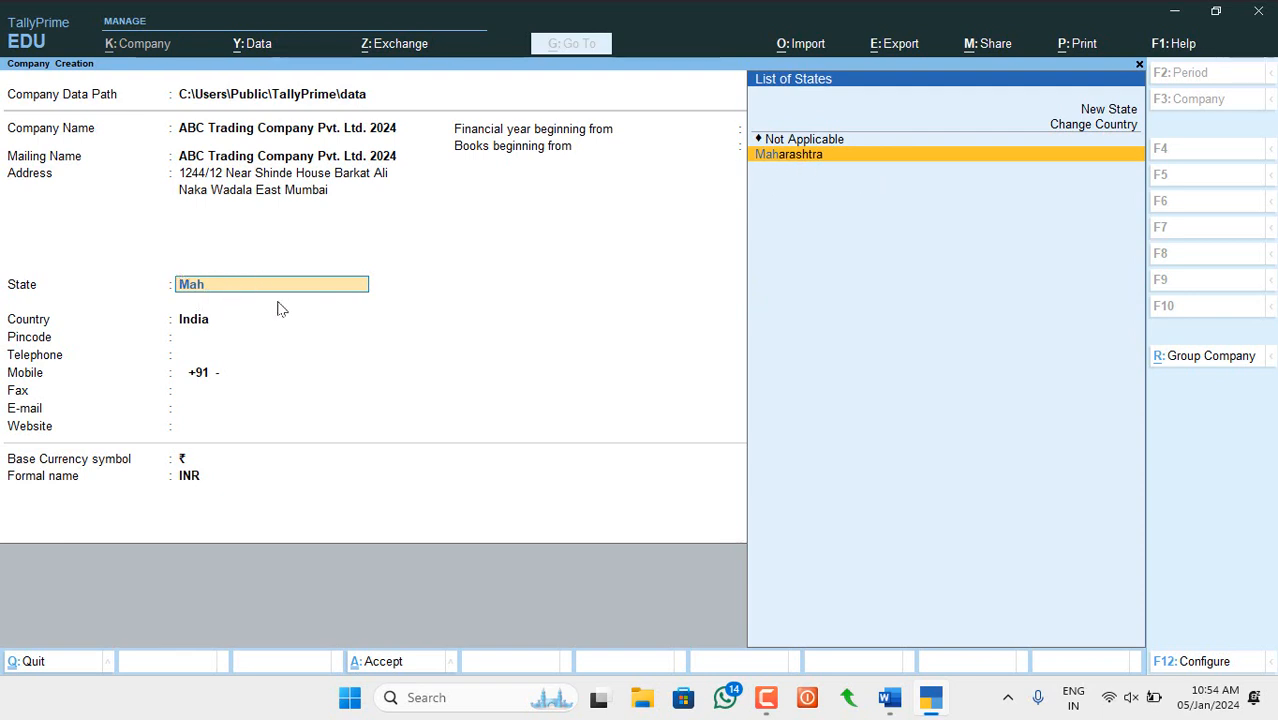
pyautogui.press('Return')
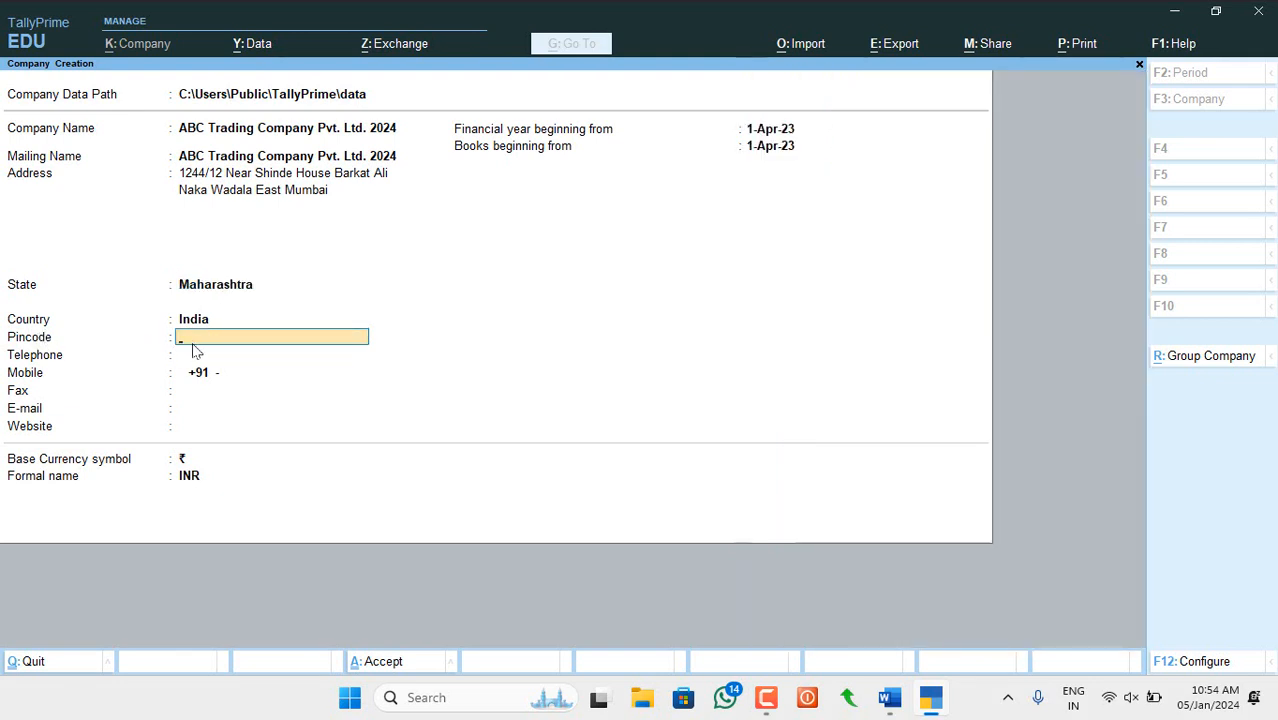
# - Enter the company's pincode, telephone and mobile numbers, leaving fax blank
pyautogui.write('400037')
pyautogui.press('Return')
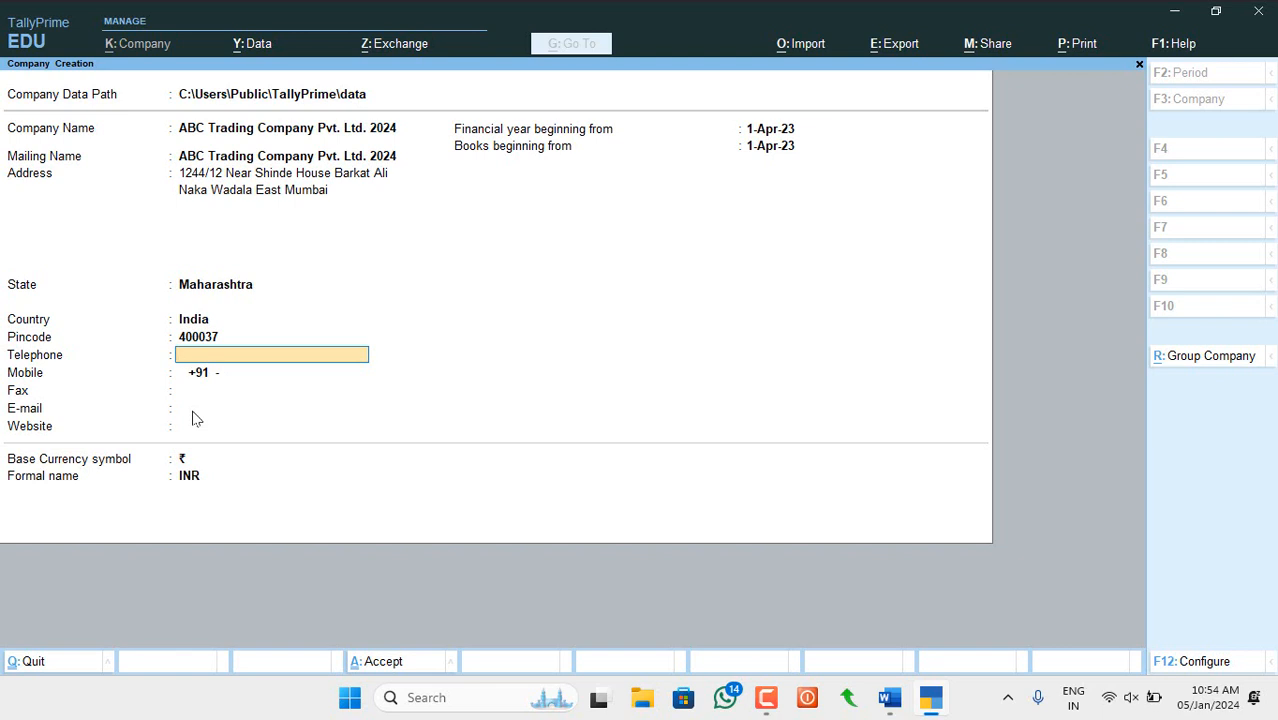
pyautogui.press('Return')
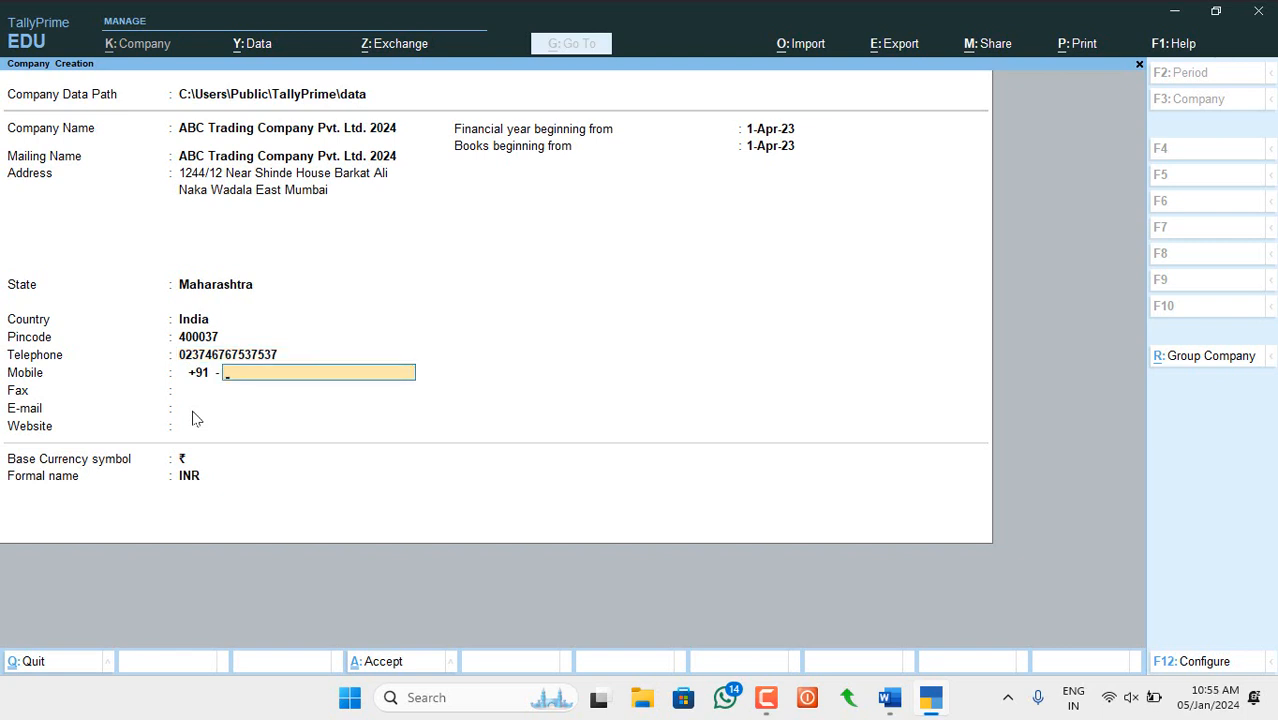
pyautogui.press('Return')
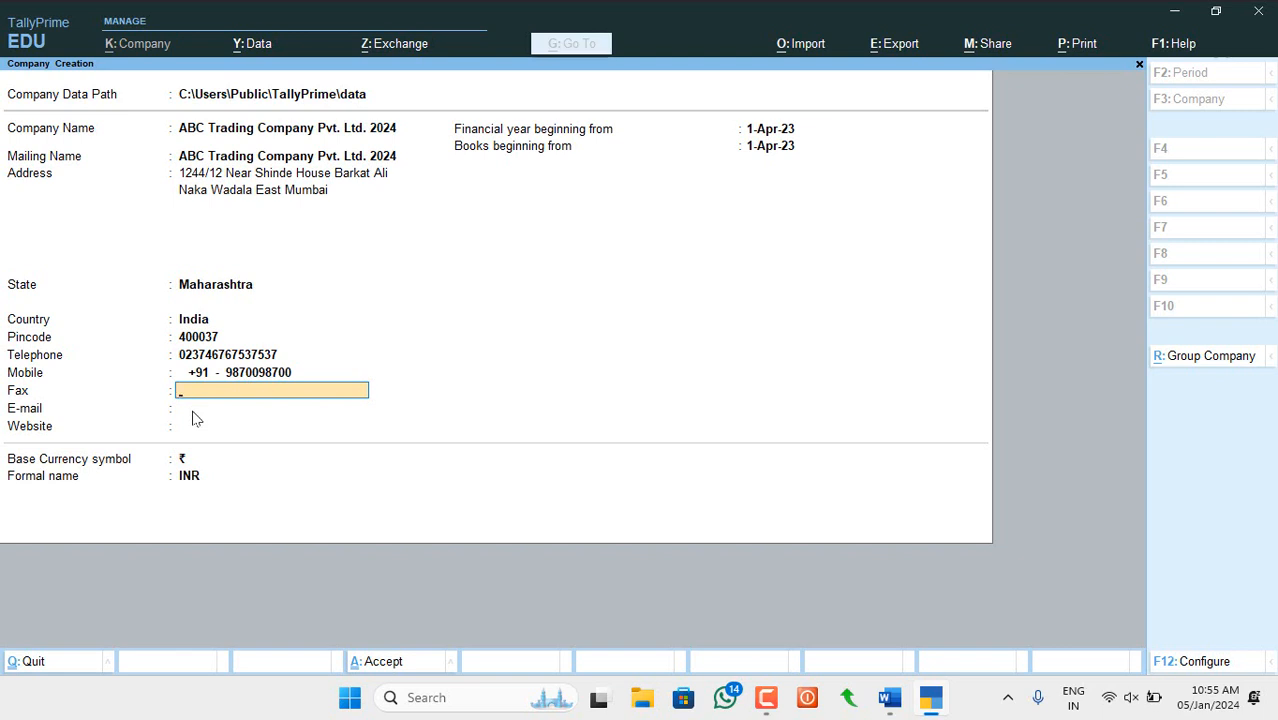
pyautogui.press('Return')
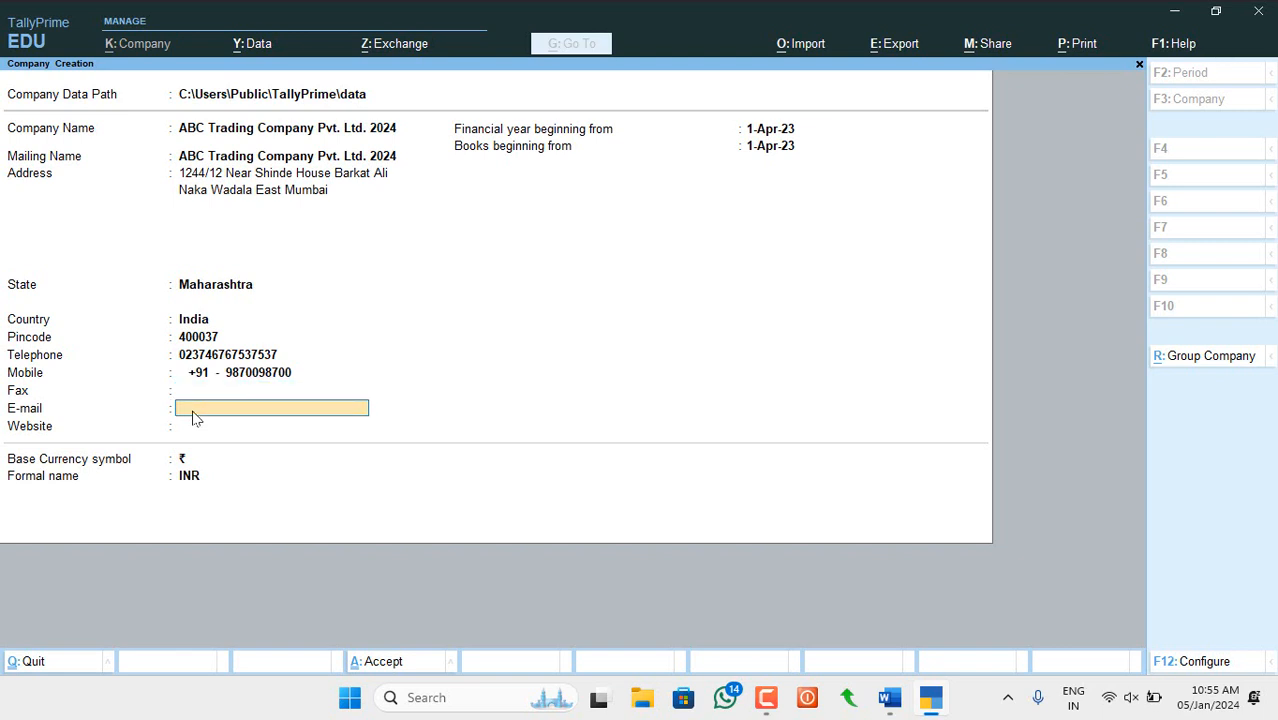
pyautogui.press('Return')
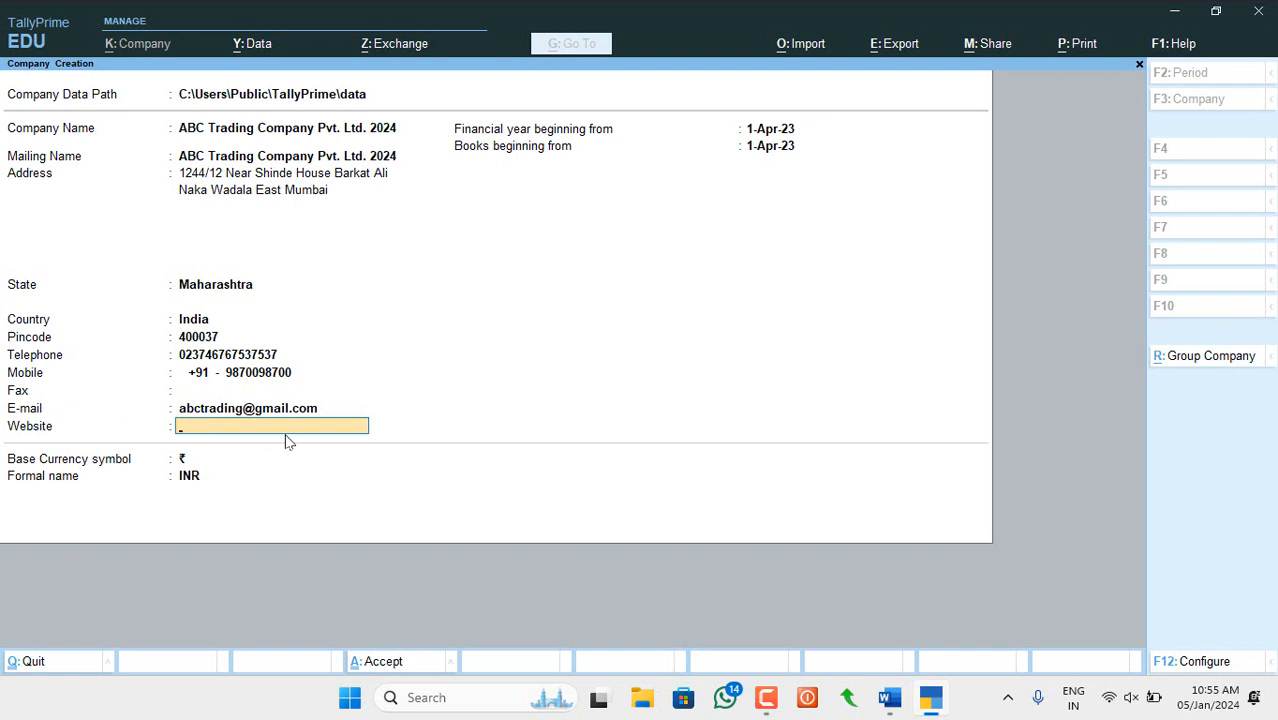
pyautogui.write('www.abctrade.com')
pyautogui.press('Return')
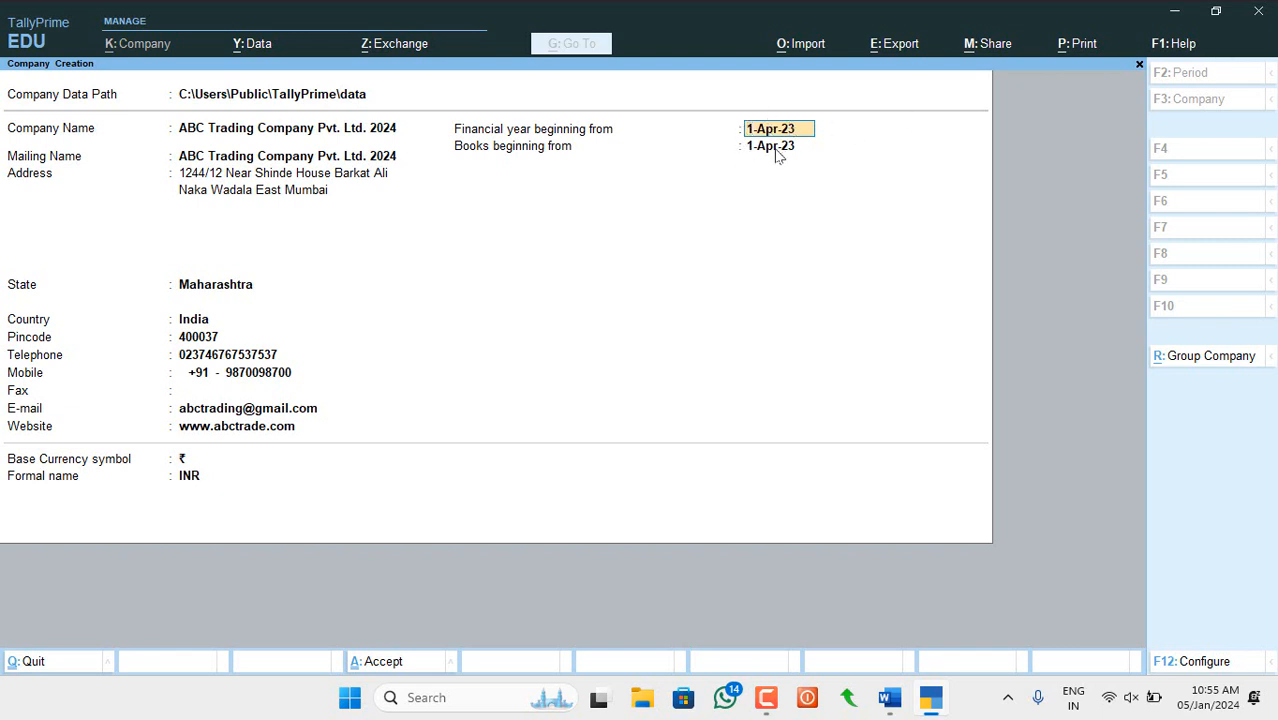
# - Enter 1-April-23 as the financial year start and accept 1-Apr-23 as the books beginning date
pyautogui.click(778, 150)
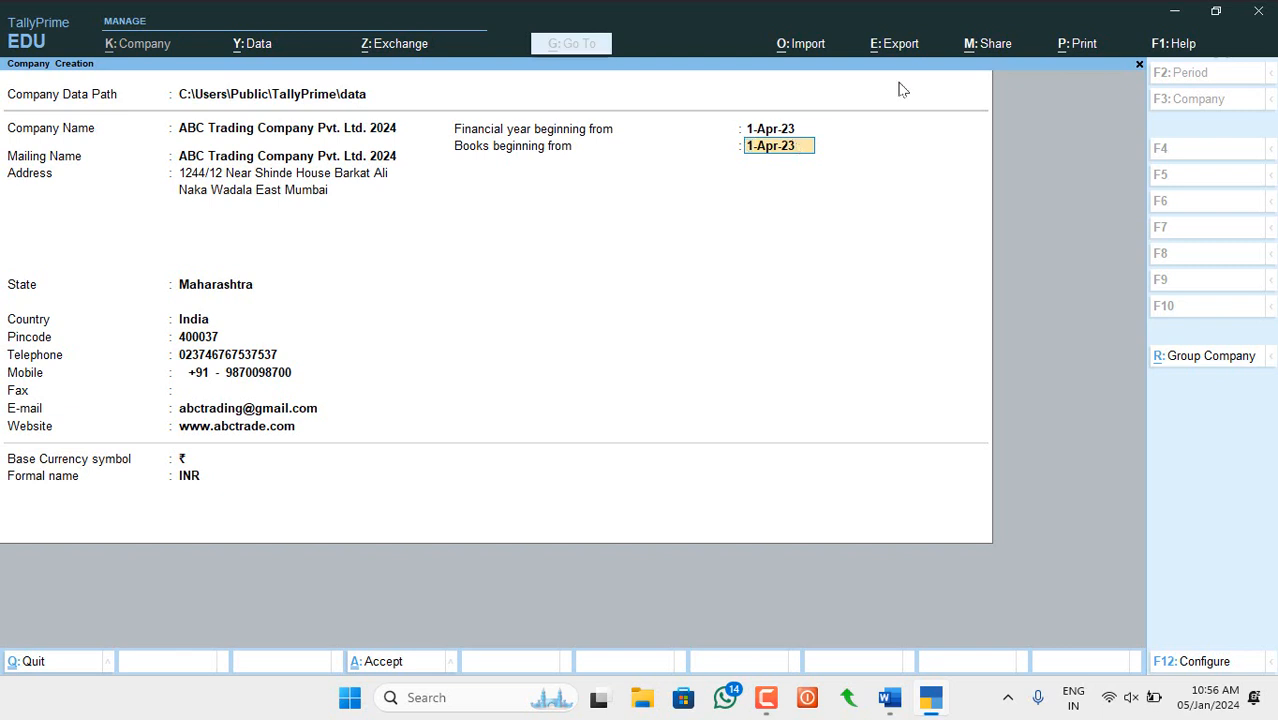
pyautogui.press('Up')
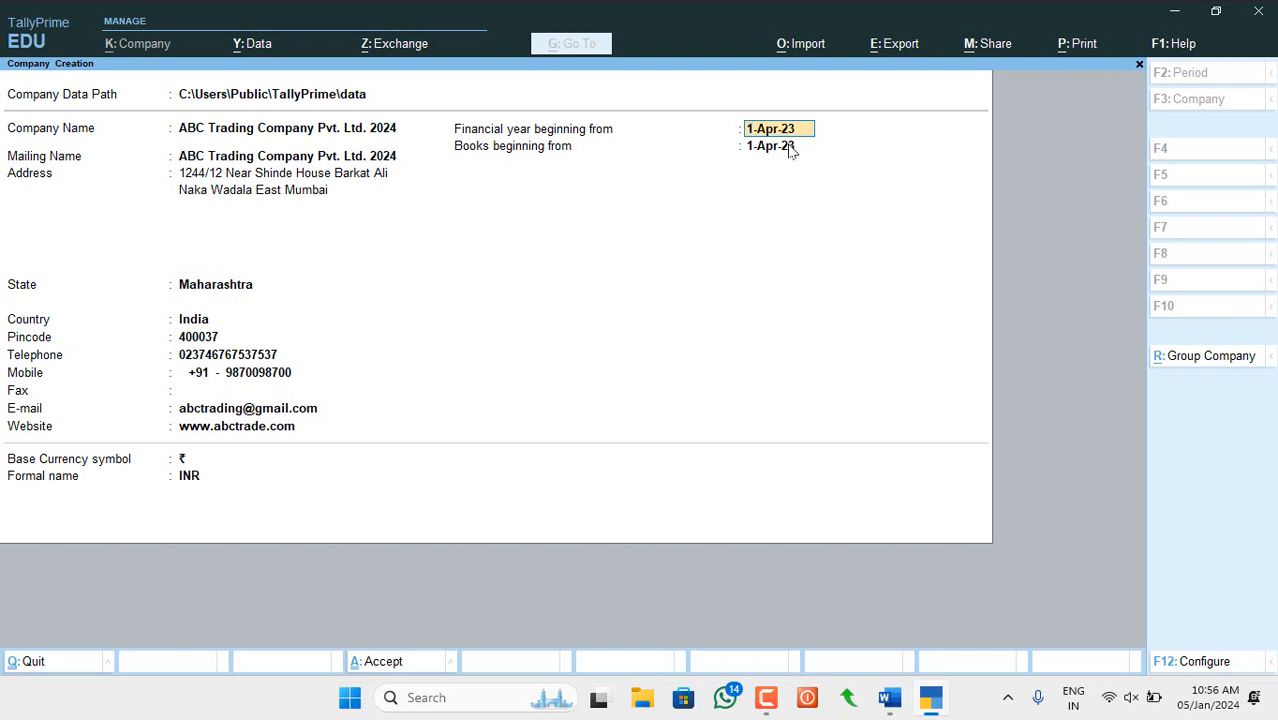
pyautogui.write('1-april-23')
pyautogui.press('Return')
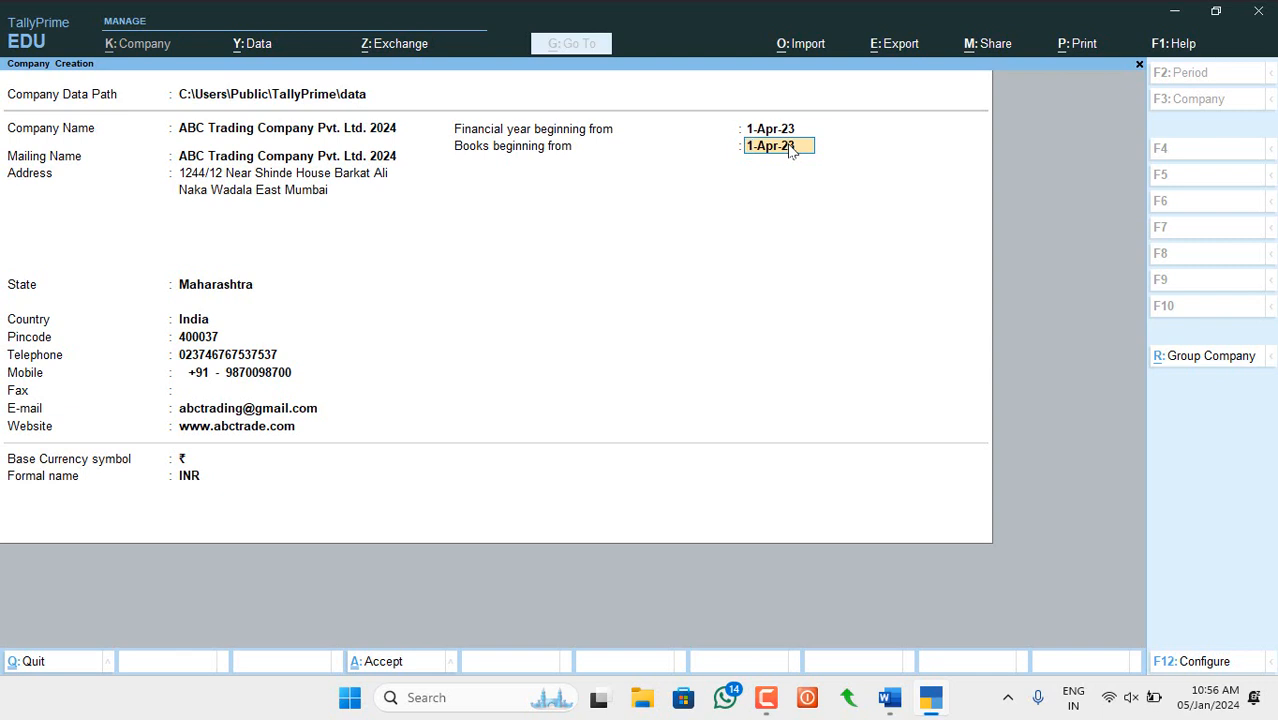
pyautogui.press('Return')
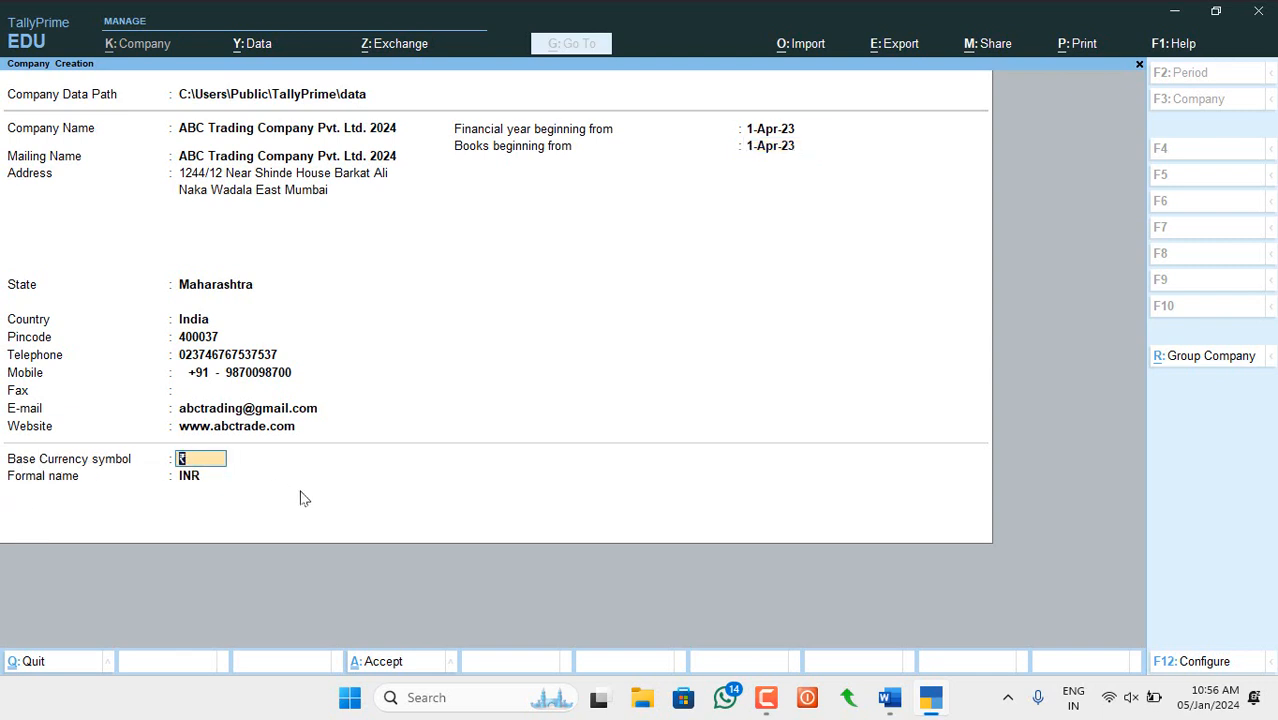
# - Accept ₹ as the base currency symbol and INR as its formal name
pyautogui.press('Return')
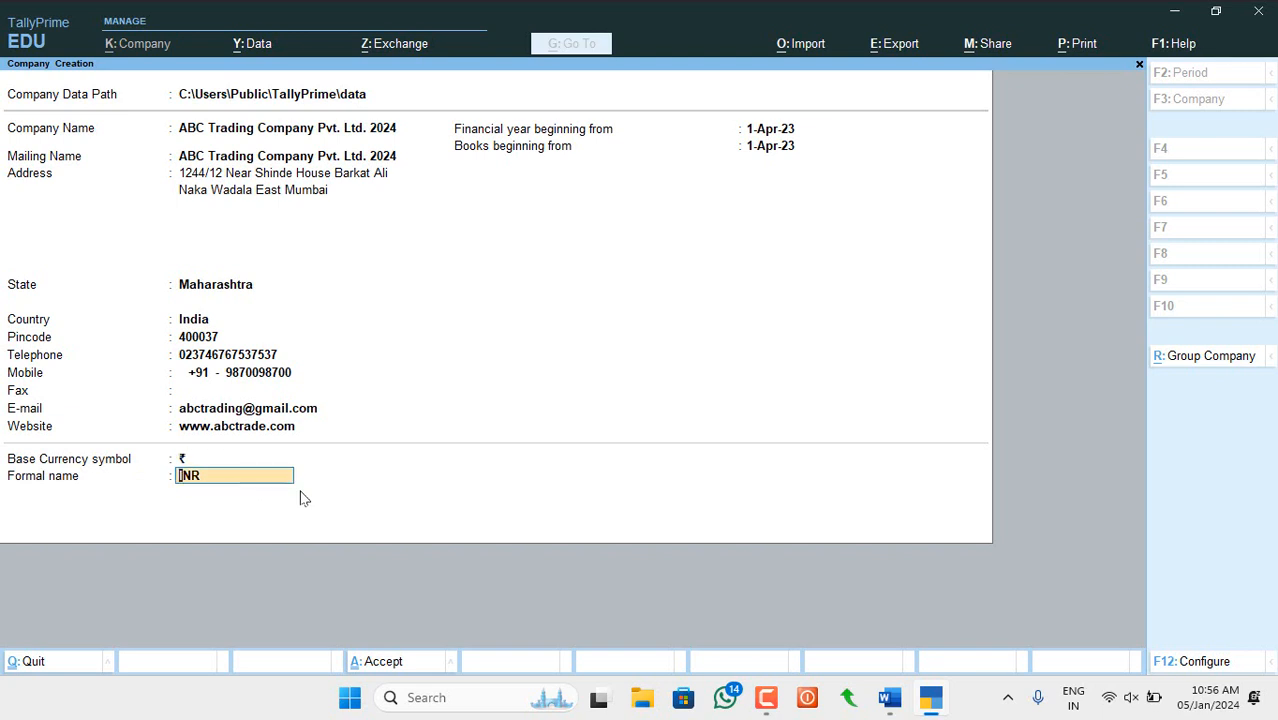
pyautogui.press('Return')
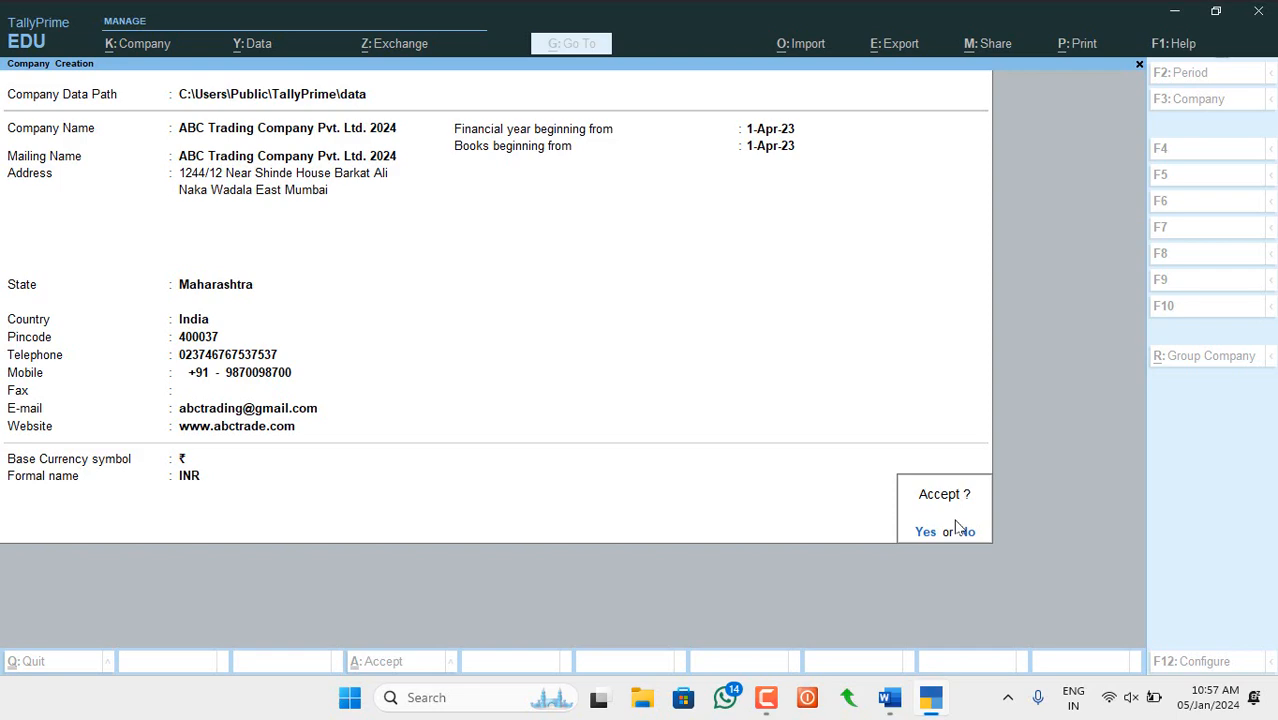
# - Accept the form to create ABC Trading Company Pvt. Ltd. 2024
pyautogui.press('Return')
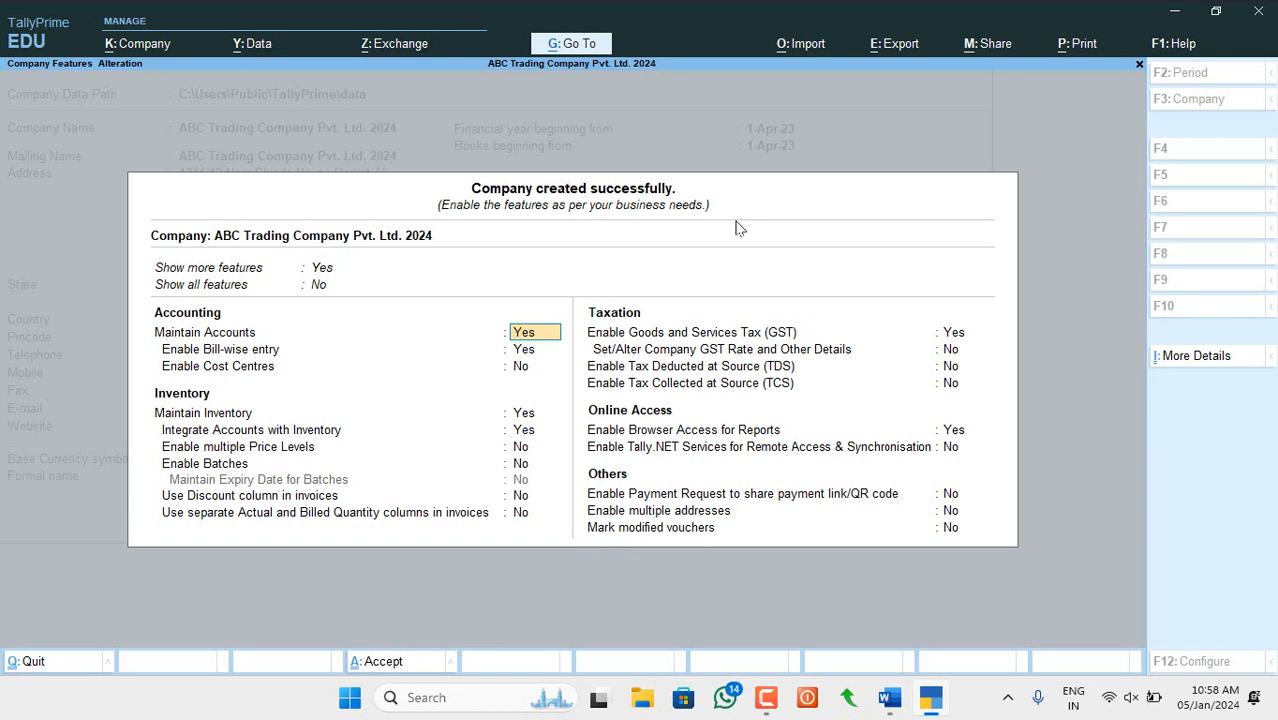
# - Quit the Company Features screen unchanged, back to Gateway of Tally for 1-Apr-23 to 31-Mar-24
pyautogui.press('BackSpace')
pyautogui.press('Escape')
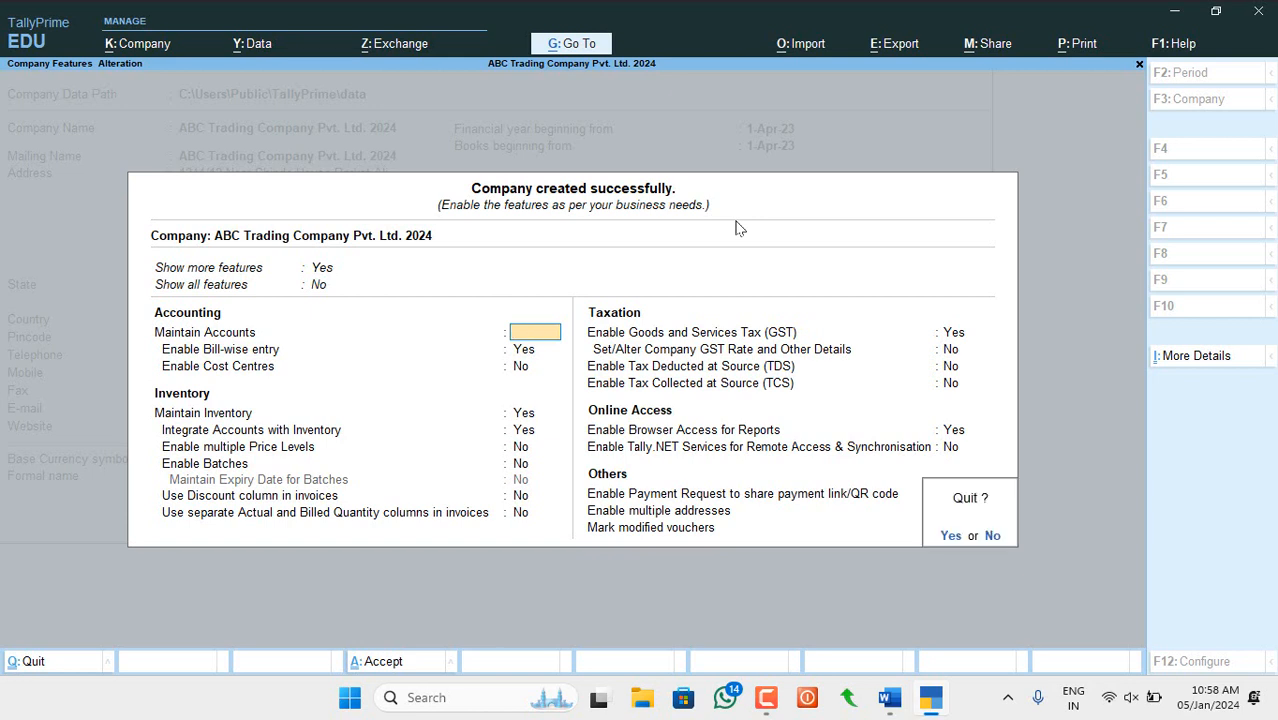
pyautogui.press('Return')
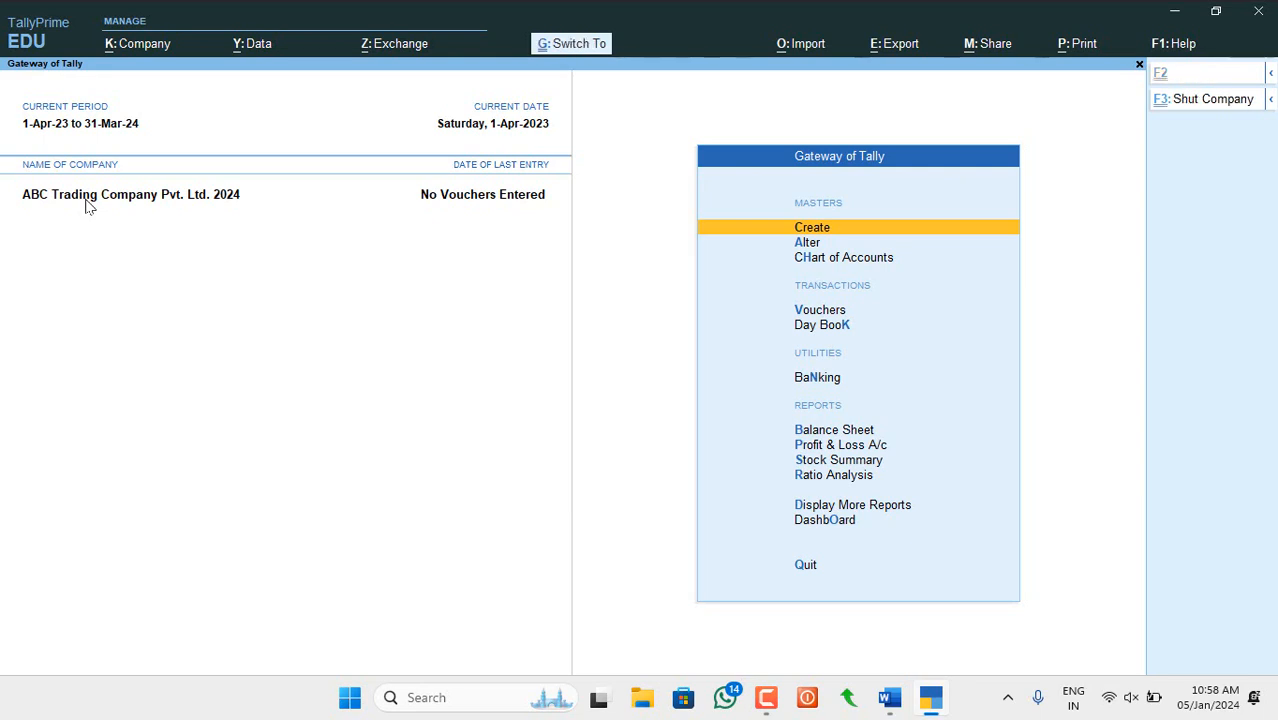
# - Shut ABC Trading Company Pvt. Ltd. 2024 with Ctrl+F3
pyautogui.hotkey('ctrl', 'F3')
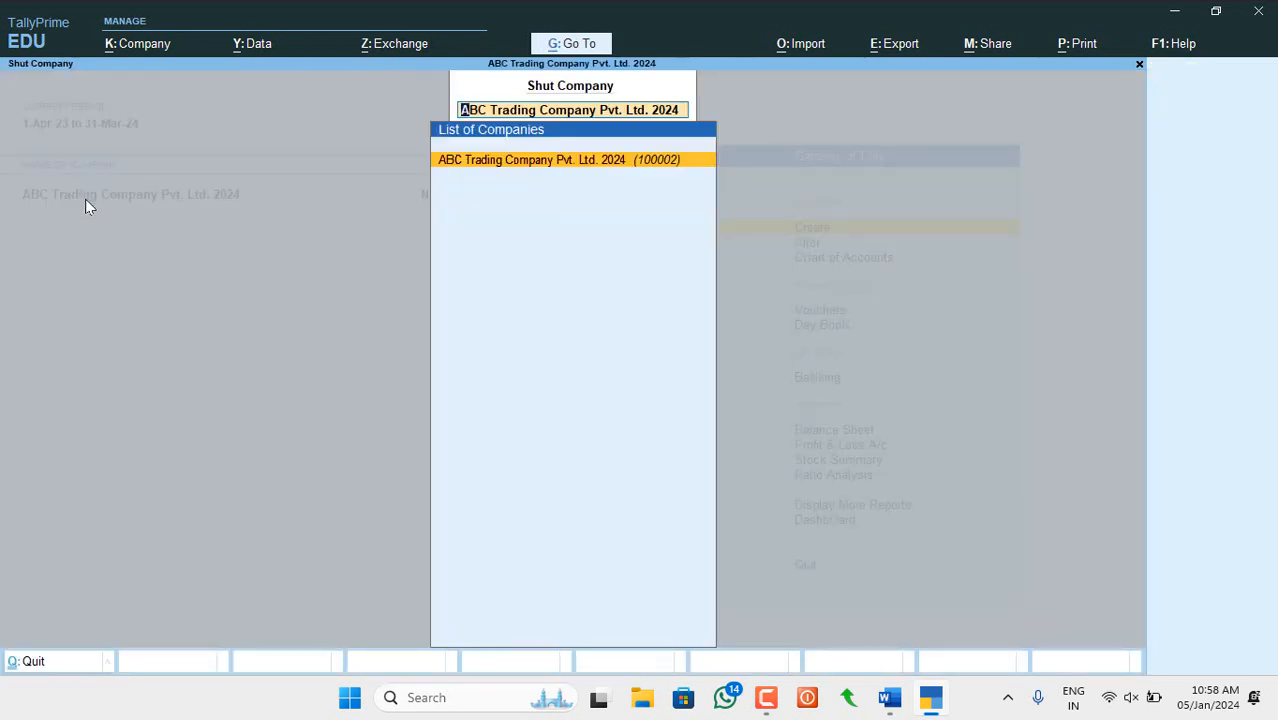
pyautogui.press('Return')
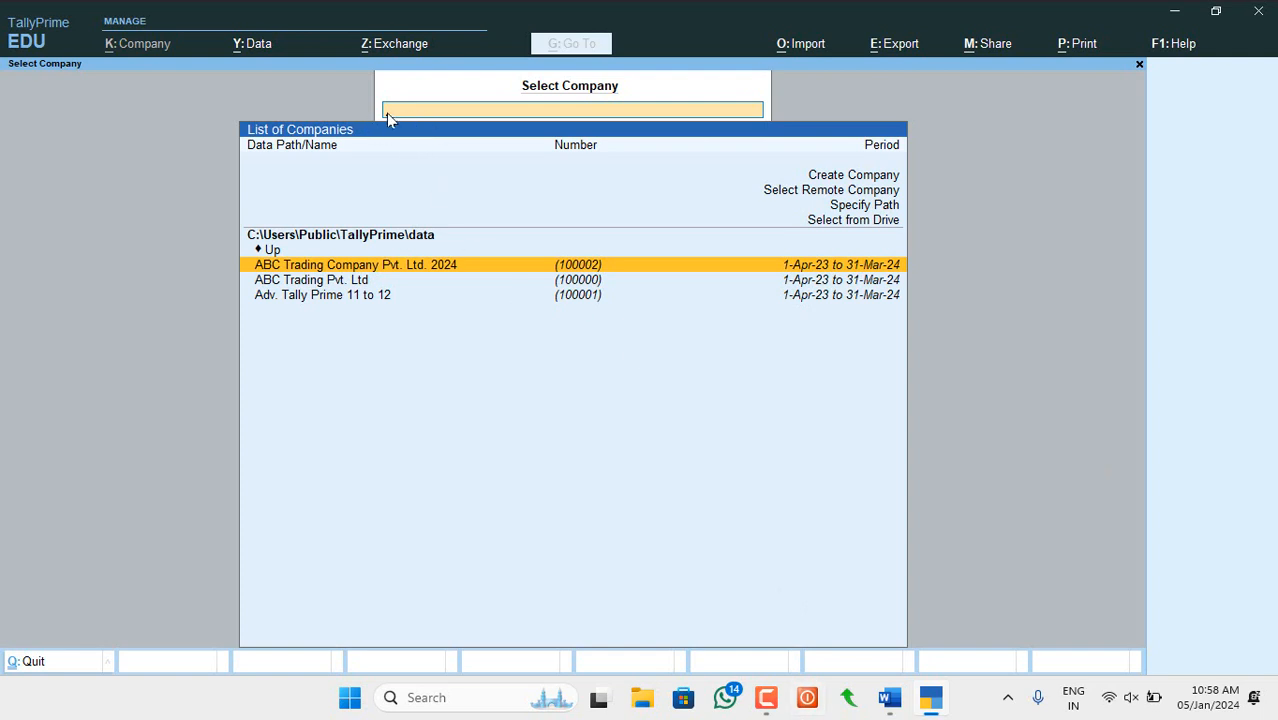
# - Filter the Select Company list with 'ab' and open ABC Trading Company Pvt. Ltd. 2024
pyautogui.write('abc')
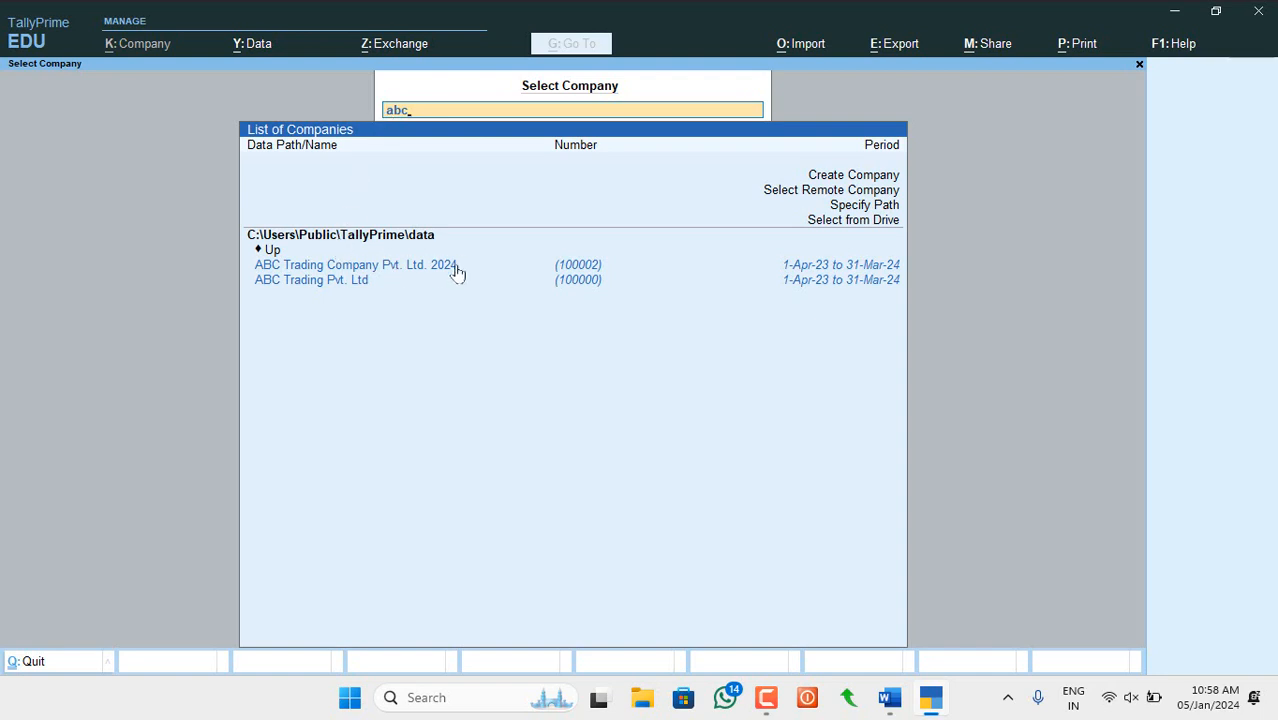
pyautogui.click(399, 268)
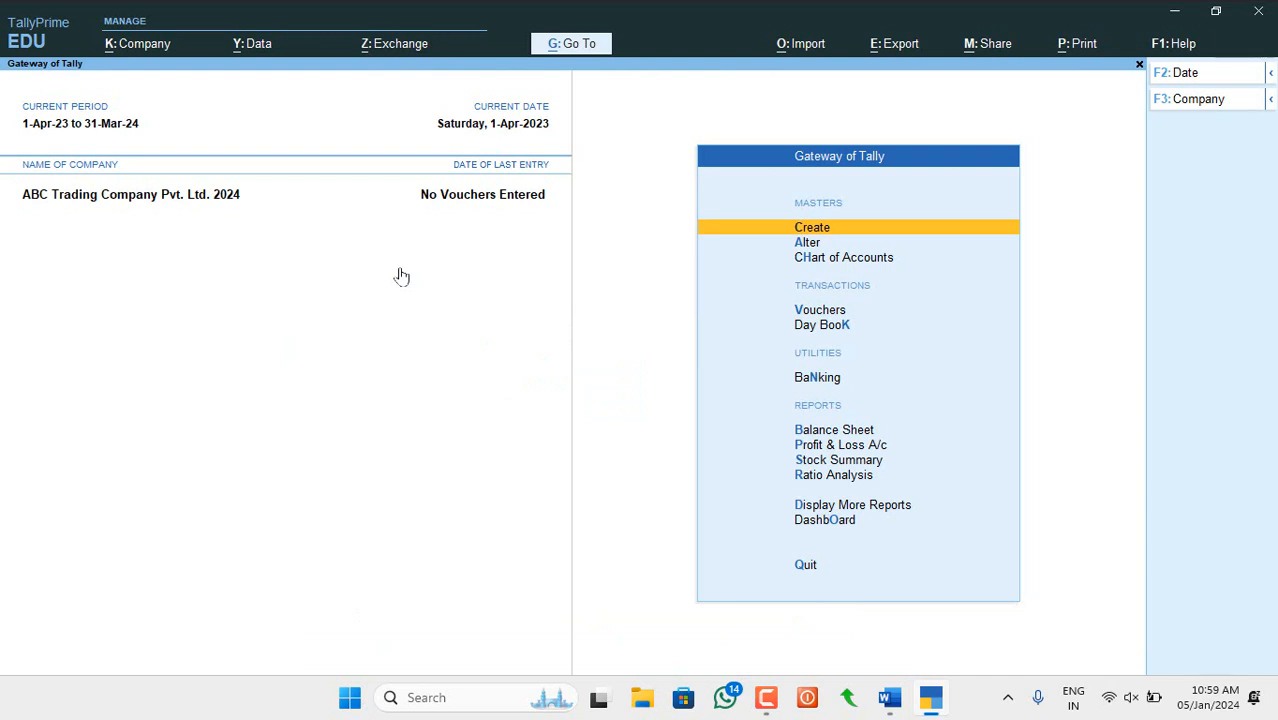